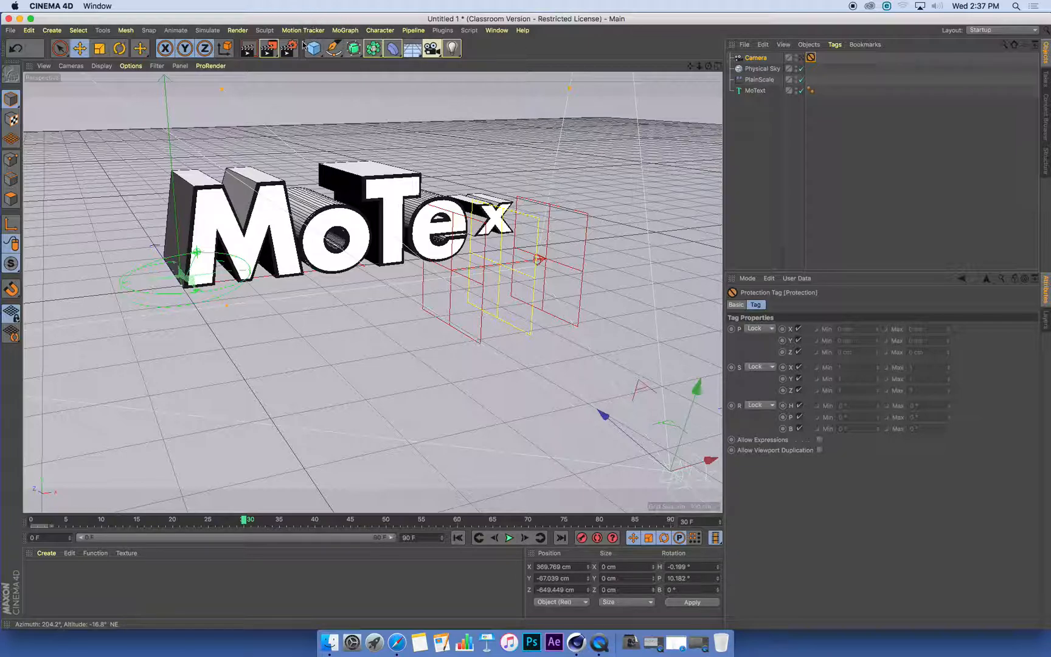
Step: Add a MoGraph Delay effector to the scene
click(346, 31)
mouse_move(381, 51)
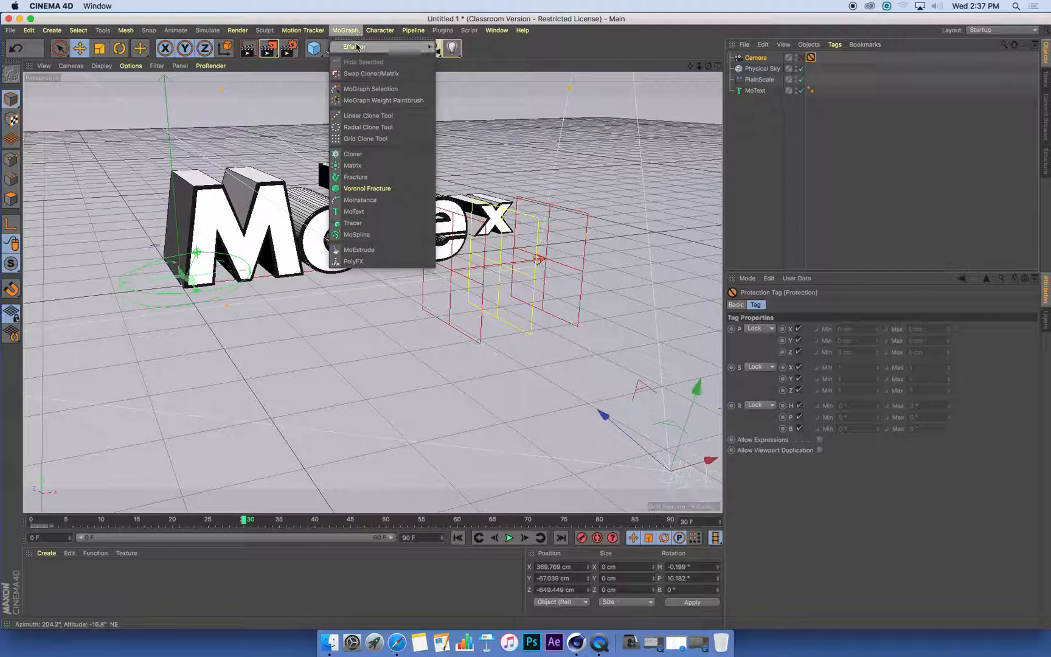
click(459, 93)
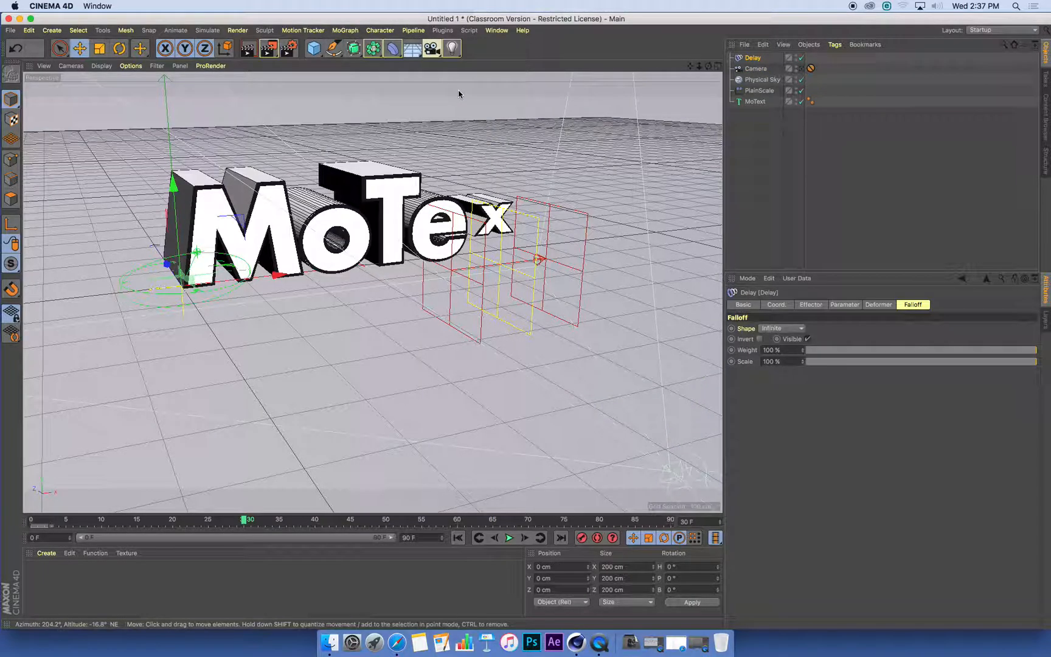
Step: Play the text animation from the start, rewind it, and scrub to frame 38
click(458, 538)
click(510, 537)
click(510, 538)
click(458, 538)
drag(245, 520, 302, 520)
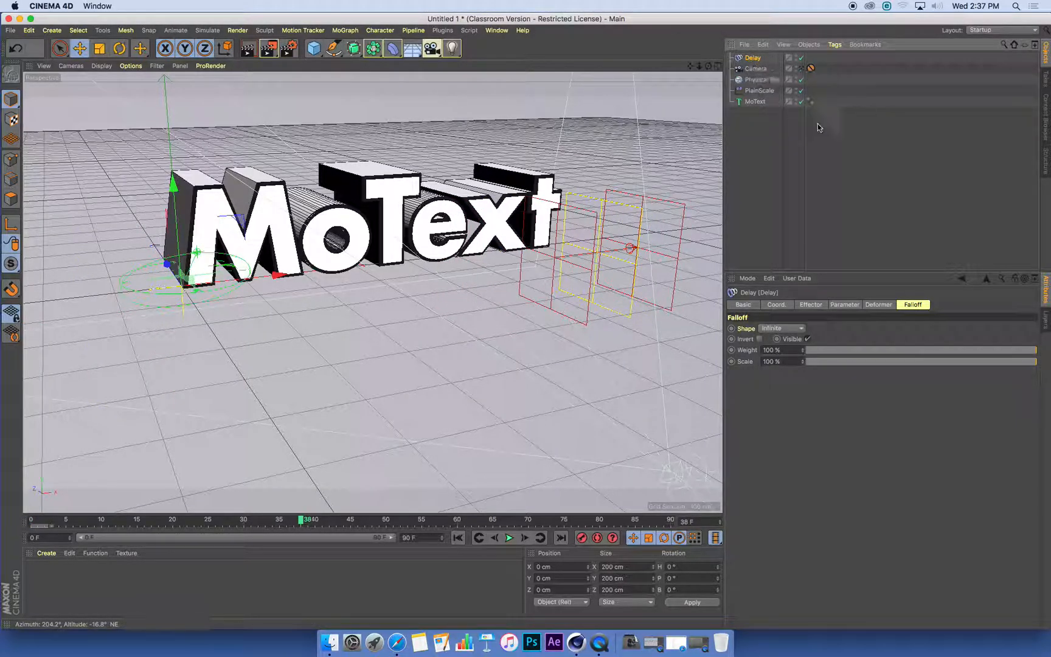
Step: Set the Delay effector's mode to Spring and play the animation from the first frame
click(843, 307)
click(819, 304)
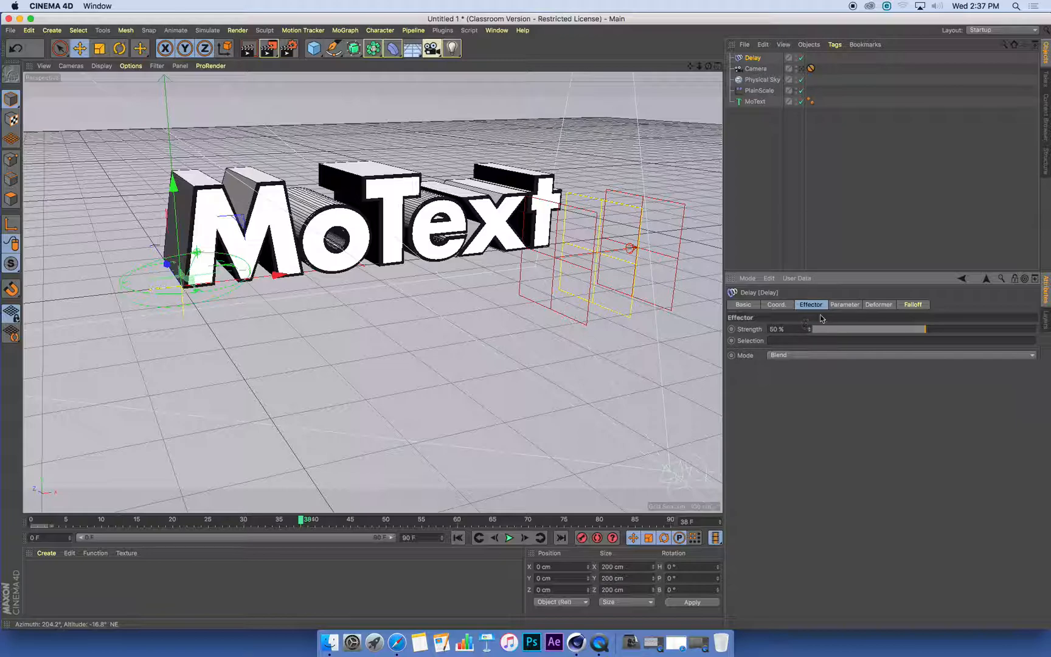
click(797, 358)
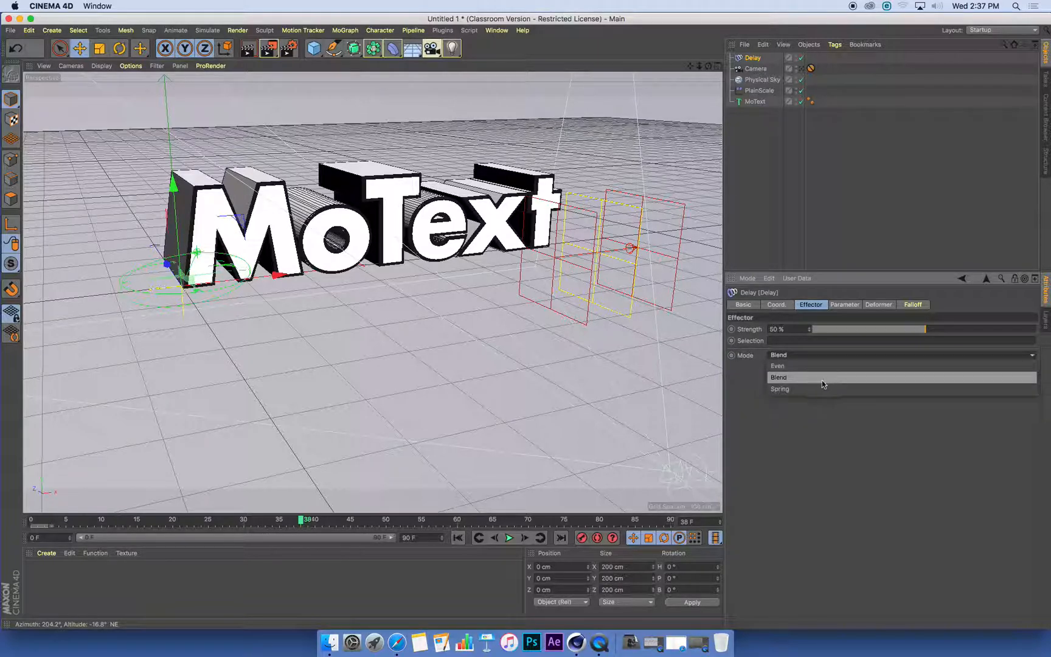
click(790, 390)
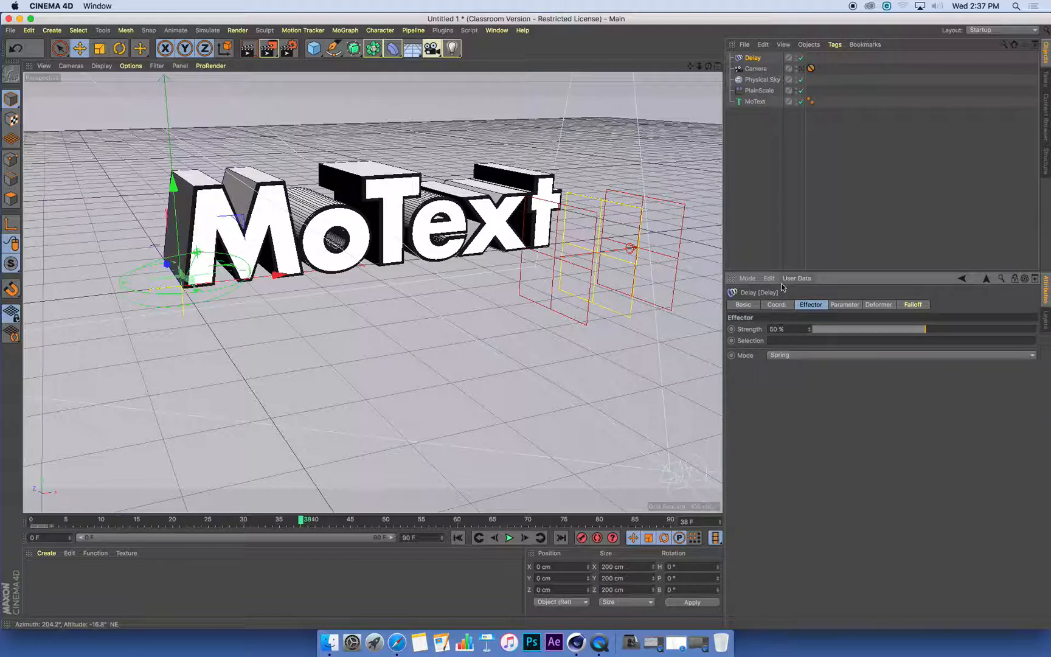
click(457, 537)
click(510, 537)
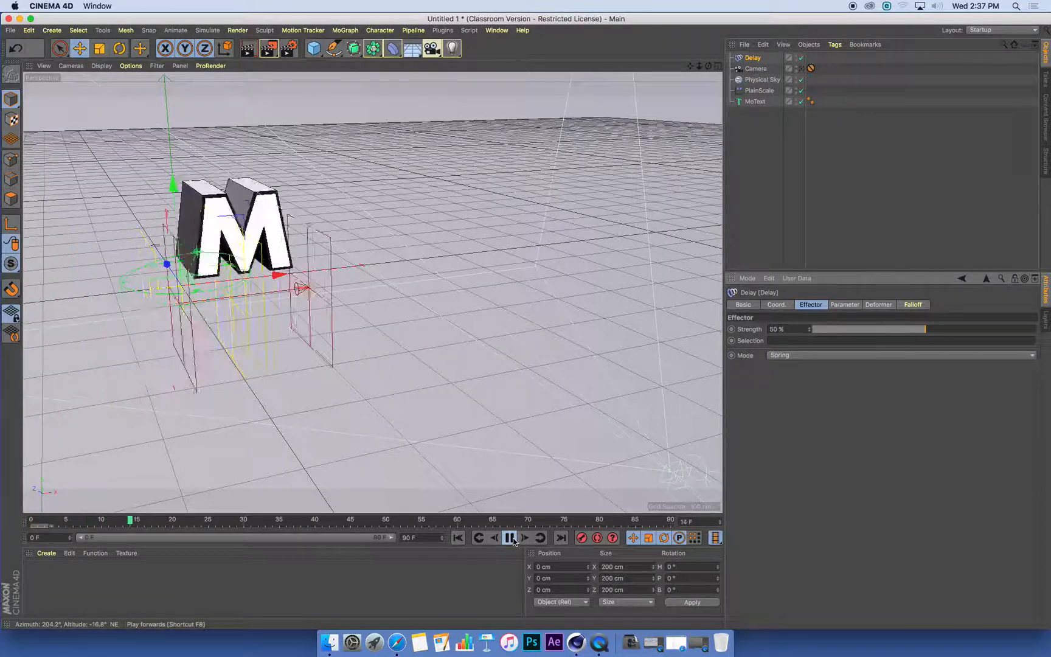
click(511, 539)
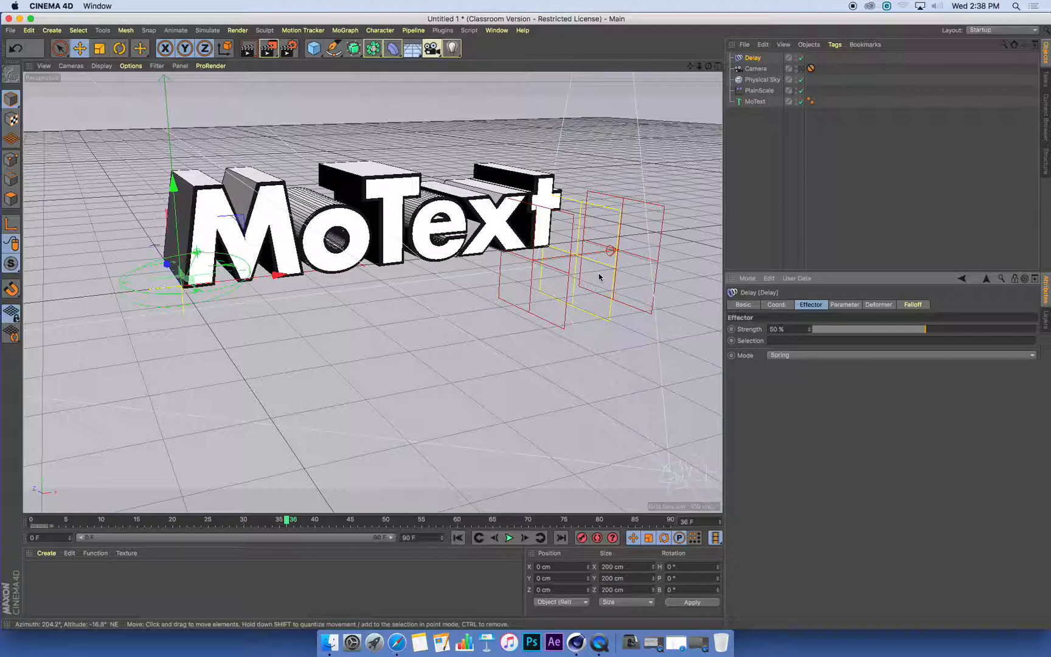
Step: Add the Delay effector below PlainScale in MoText's Letters effects and play the animation from the start
click(776, 101)
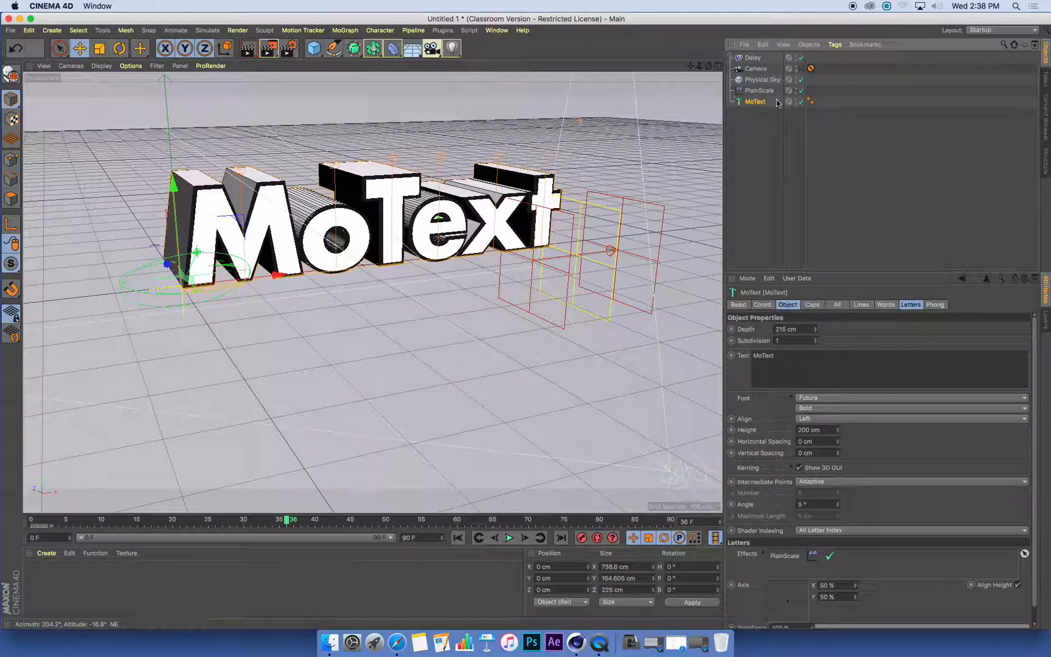
click(911, 305)
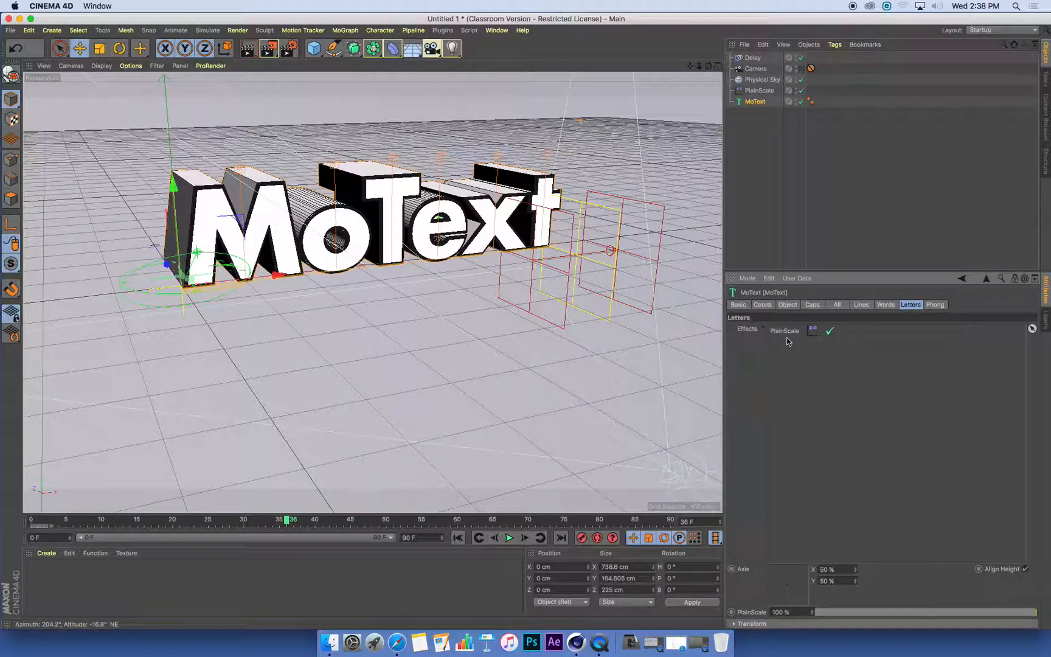
drag(753, 58, 832, 363)
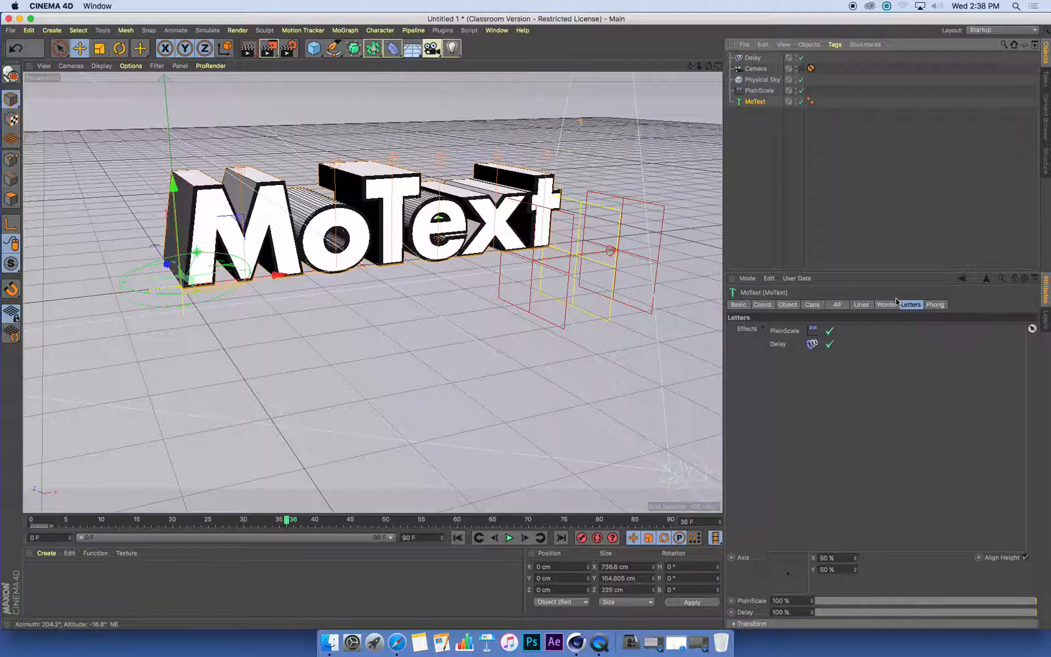
click(458, 538)
click(510, 539)
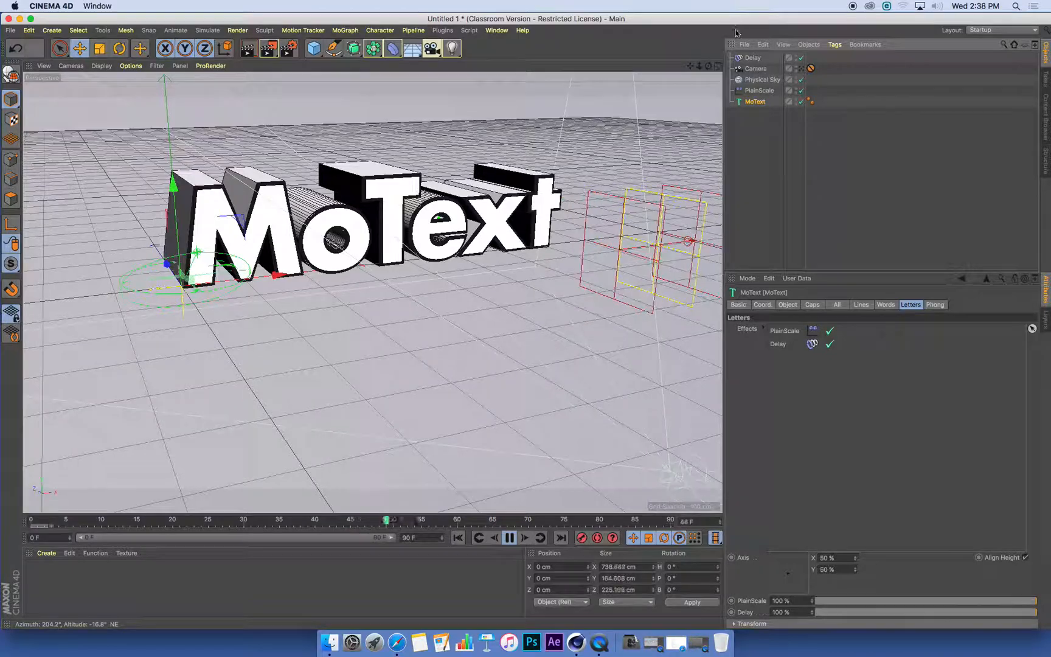
Step: Try Delay effector strengths of 8% and 94% during playback, and settle on 49%
click(754, 59)
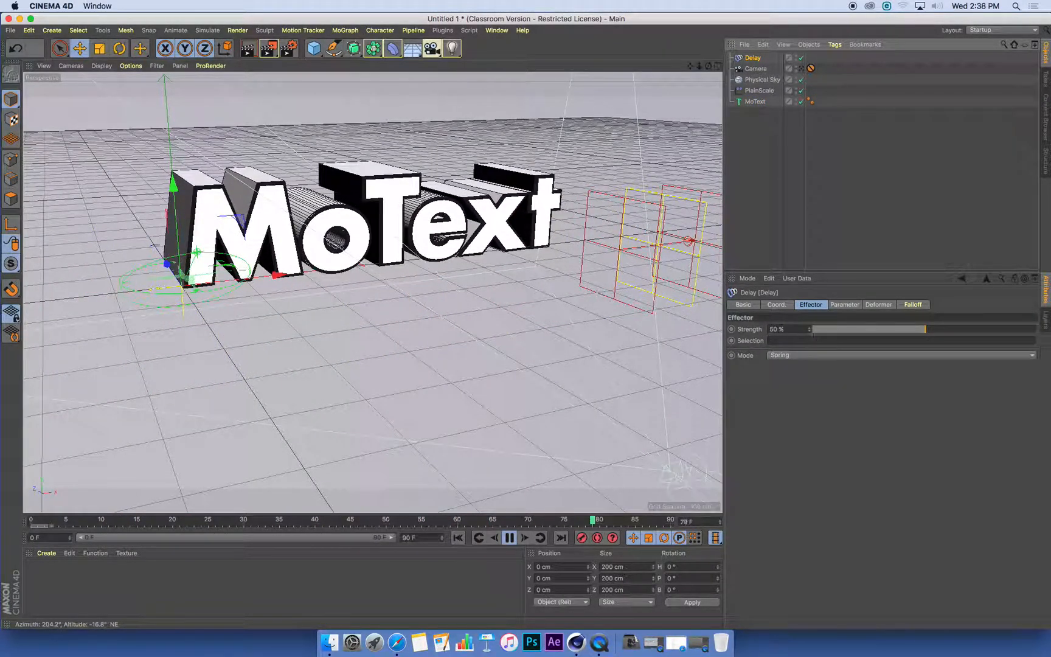
drag(877, 329, 831, 333)
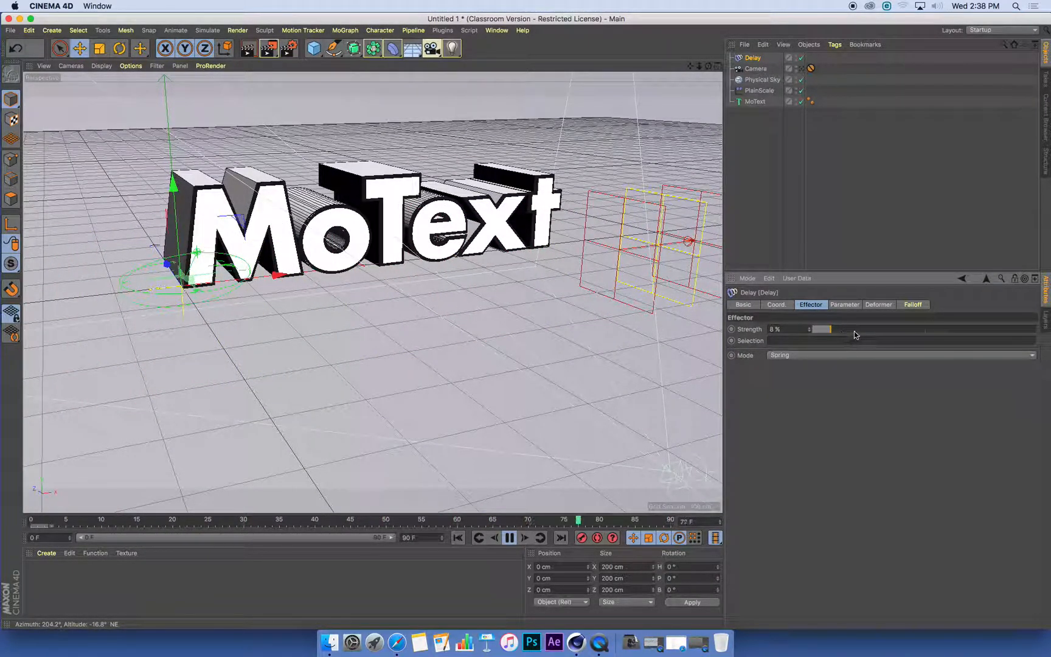
drag(853, 331, 980, 338)
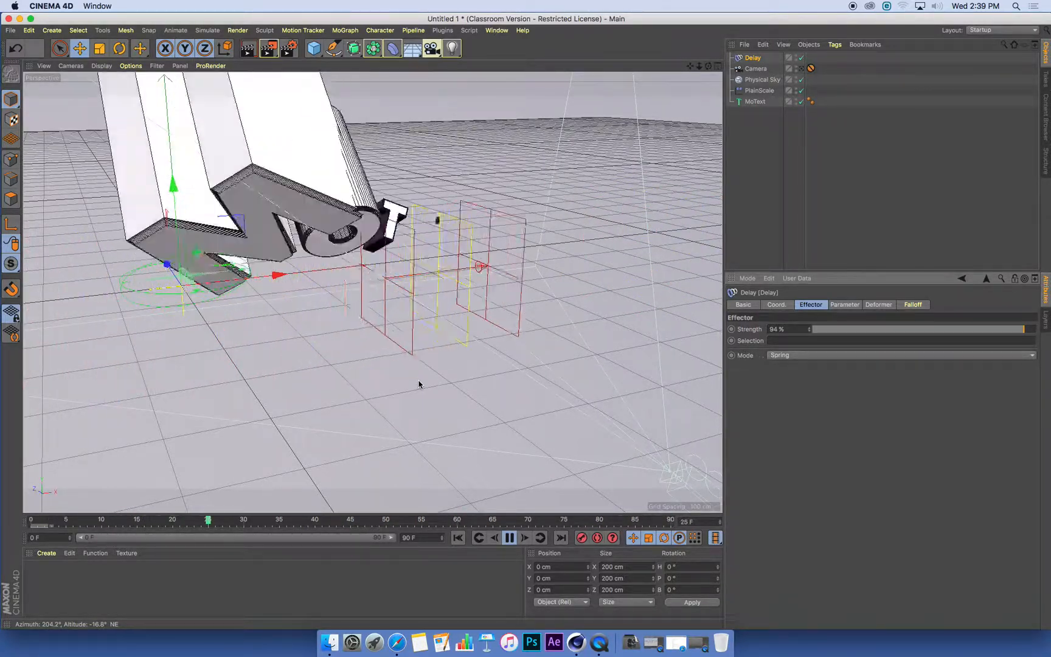
drag(1024, 329, 926, 337)
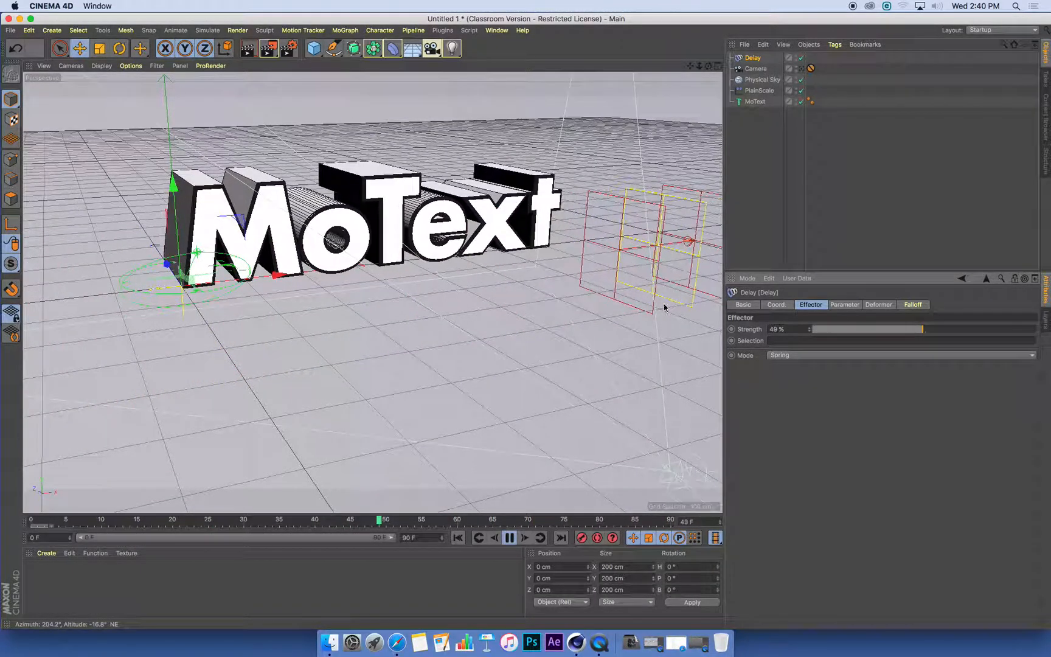
Step: Stop playback and scrub the animation to frame 51
click(510, 538)
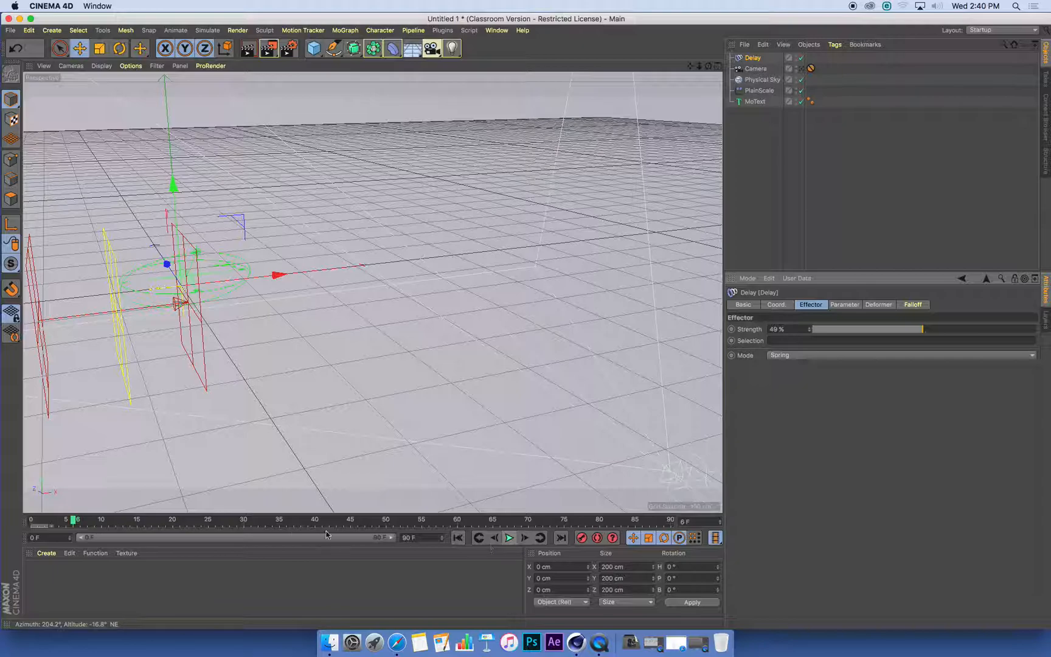
drag(225, 522, 385, 518)
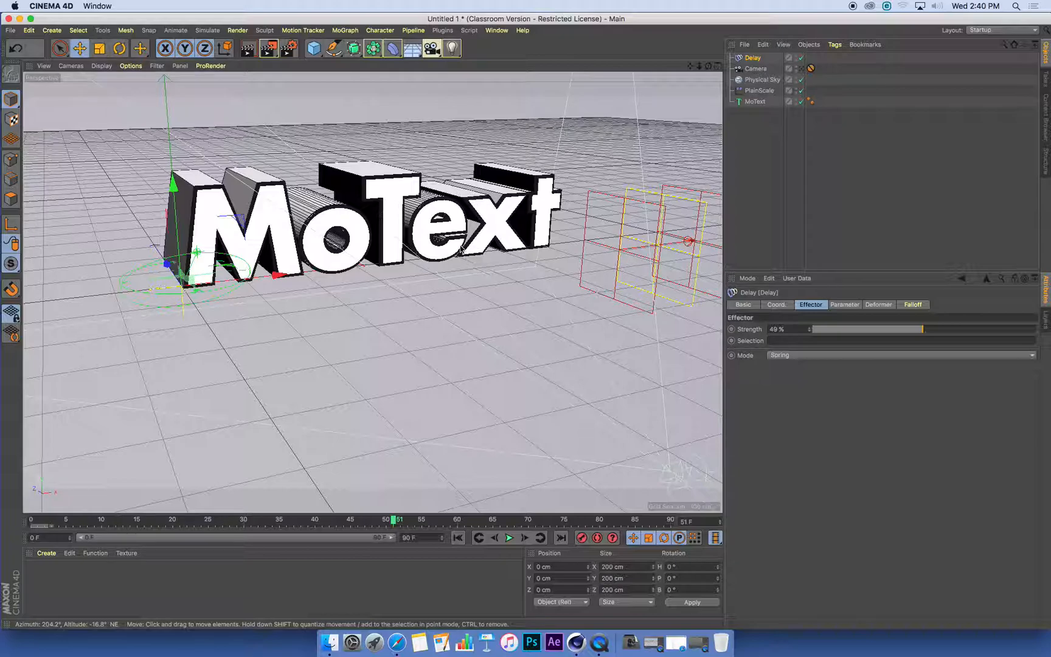
alt+drag(494, 299, 481, 283)
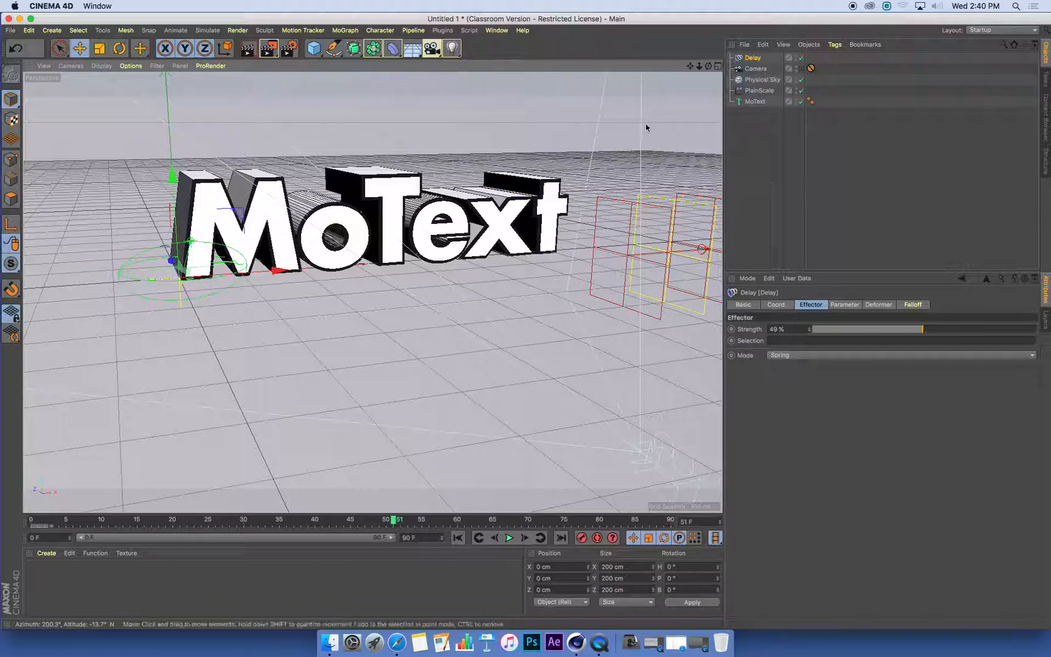
Step: Add a Plain effector and rename it PlainRot
click(345, 31)
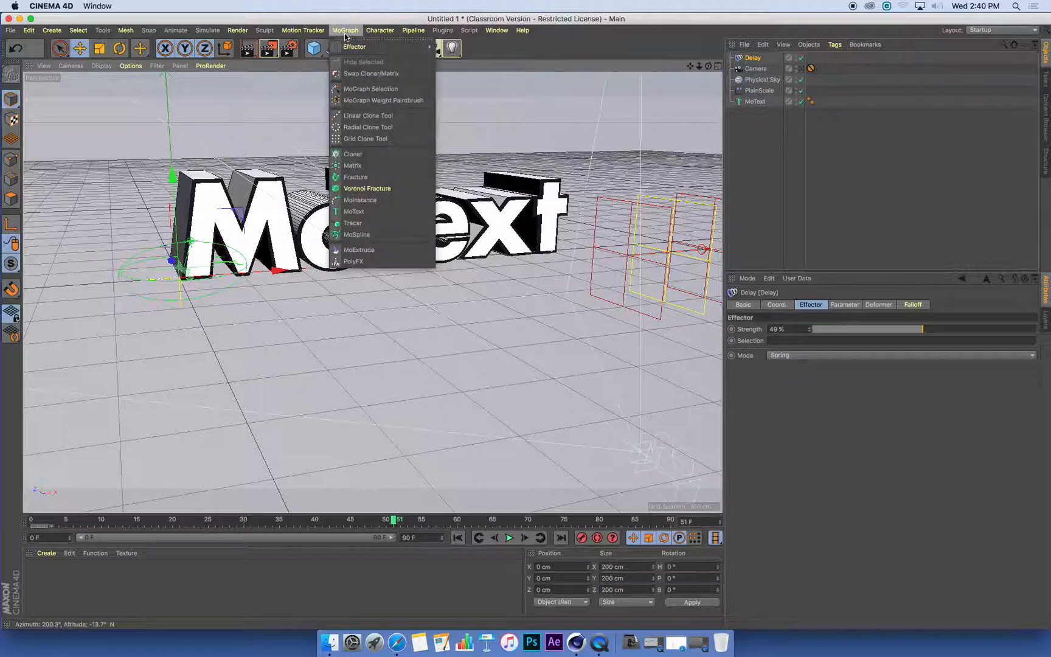
mouse_move(345, 47)
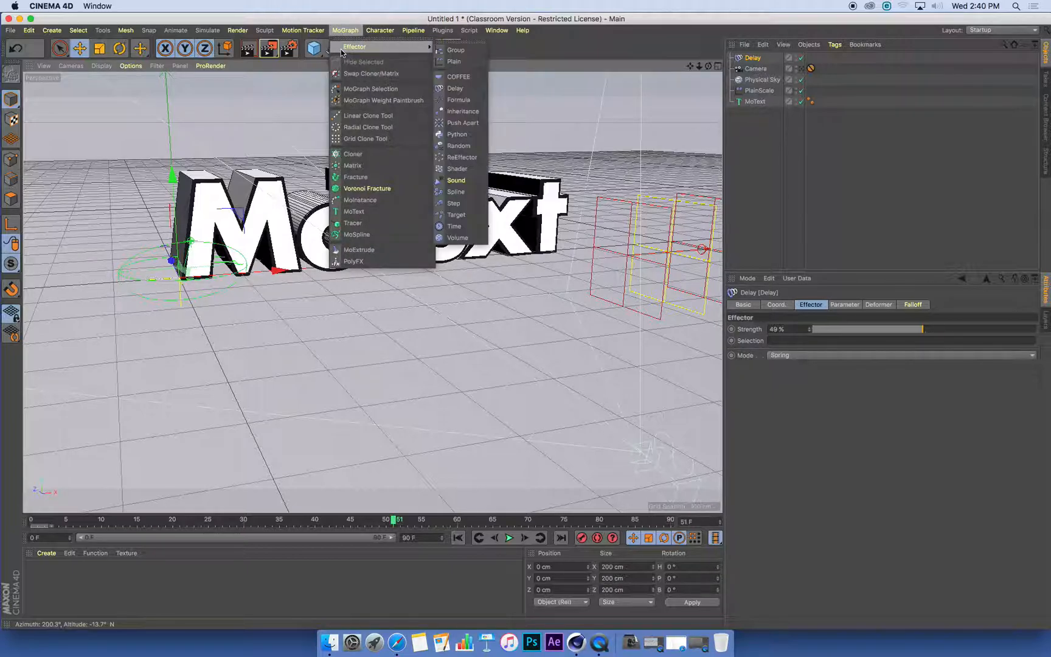
click(459, 61)
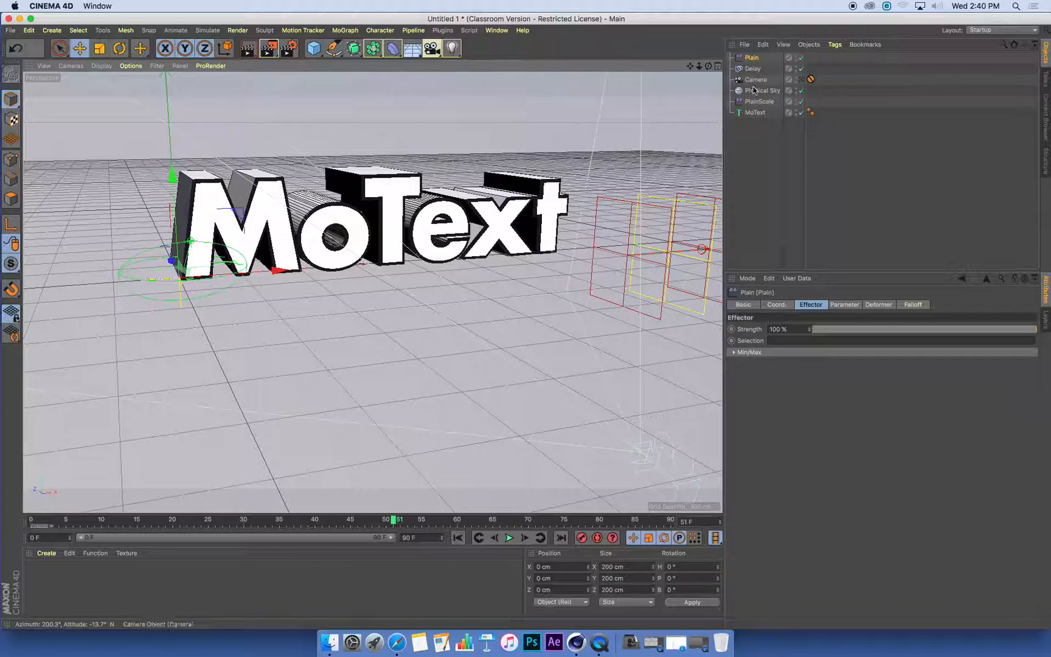
double_click(754, 58)
click(767, 59)
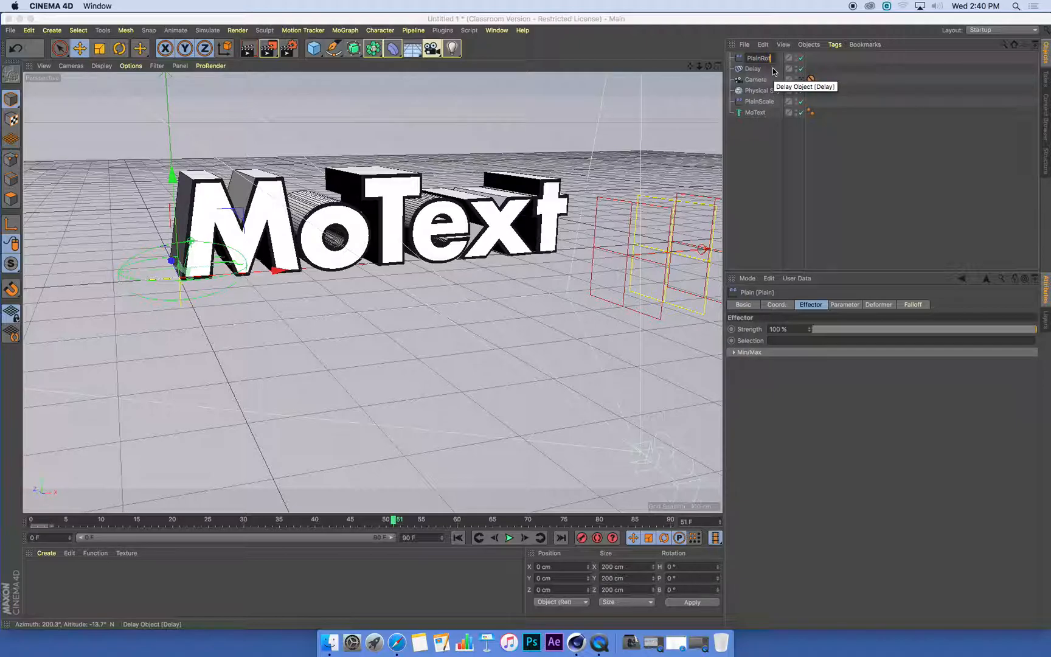
key(Return)
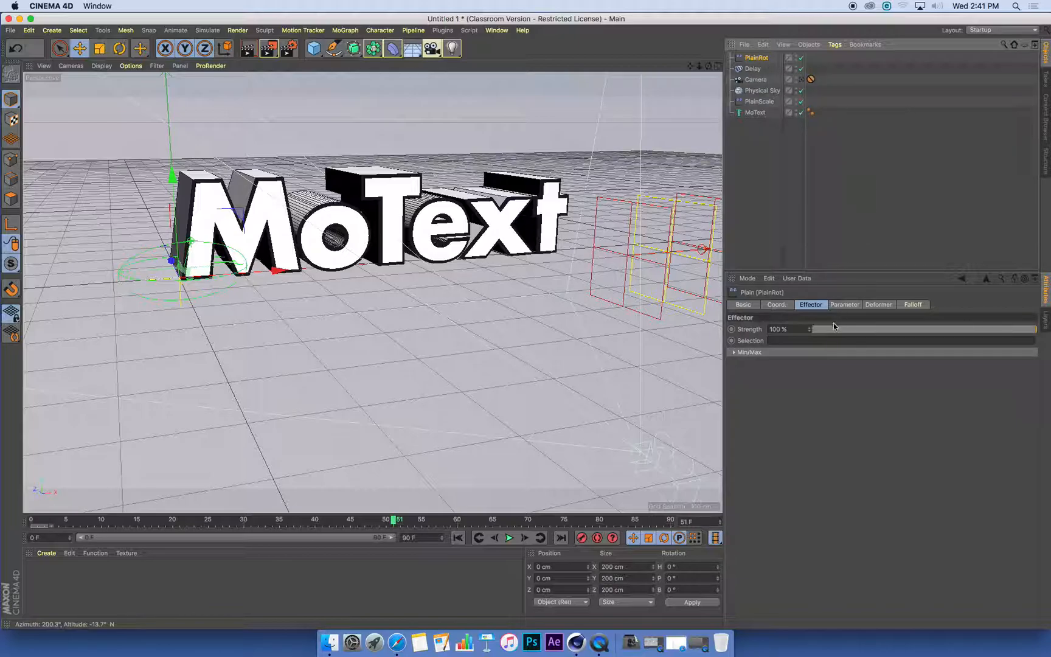
Step: Turn off PlainRot's position transform, enable rotation, and set heading, pitch and bank to 360° each
click(845, 306)
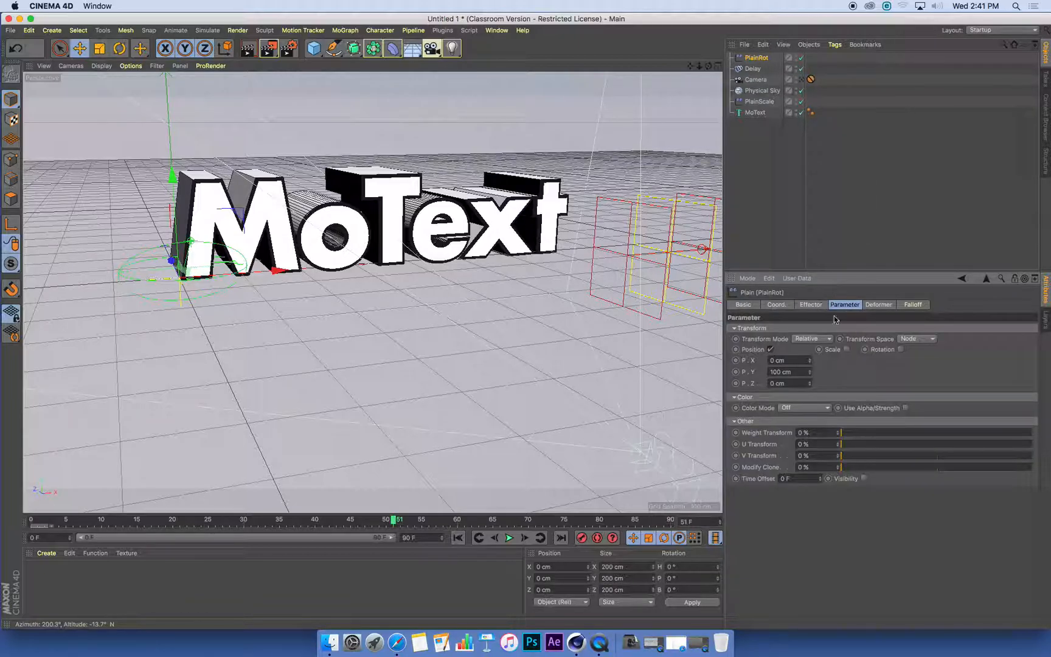
click(771, 350)
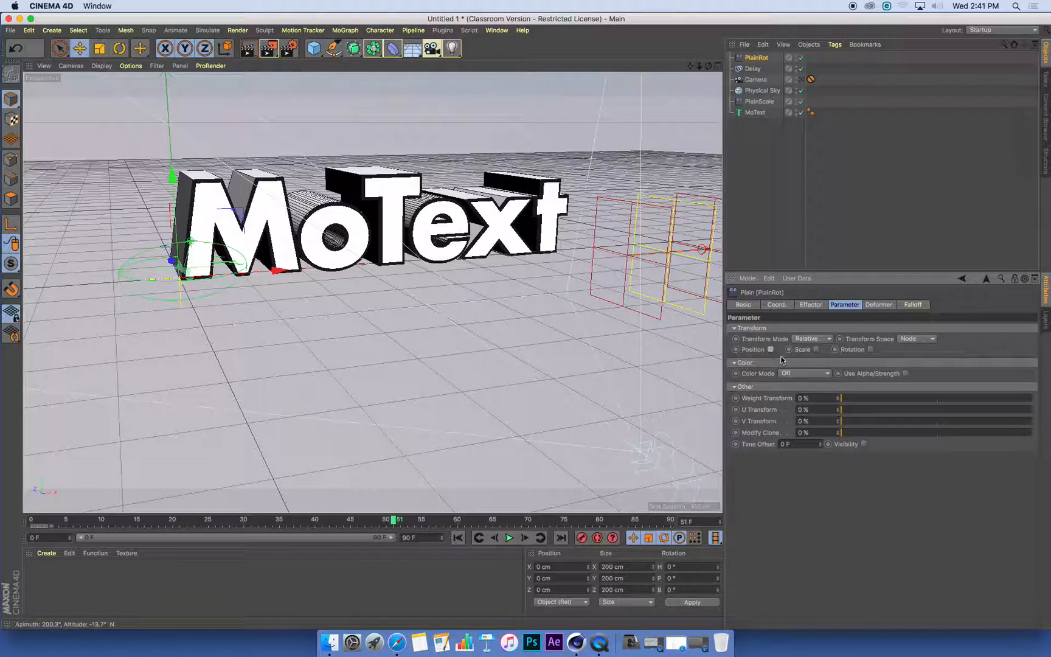
click(870, 350)
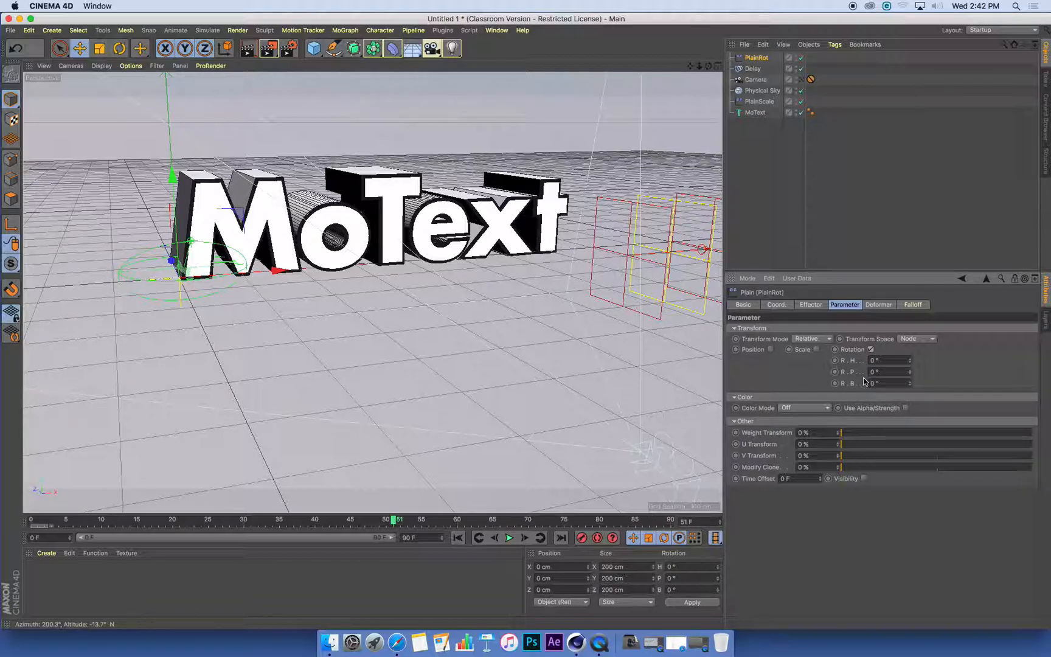
double_click(883, 360)
double_click(884, 371)
double_click(883, 383)
key(Return)
Step: Add PlainRot to the MoText object's Letters effects below Delay
click(754, 112)
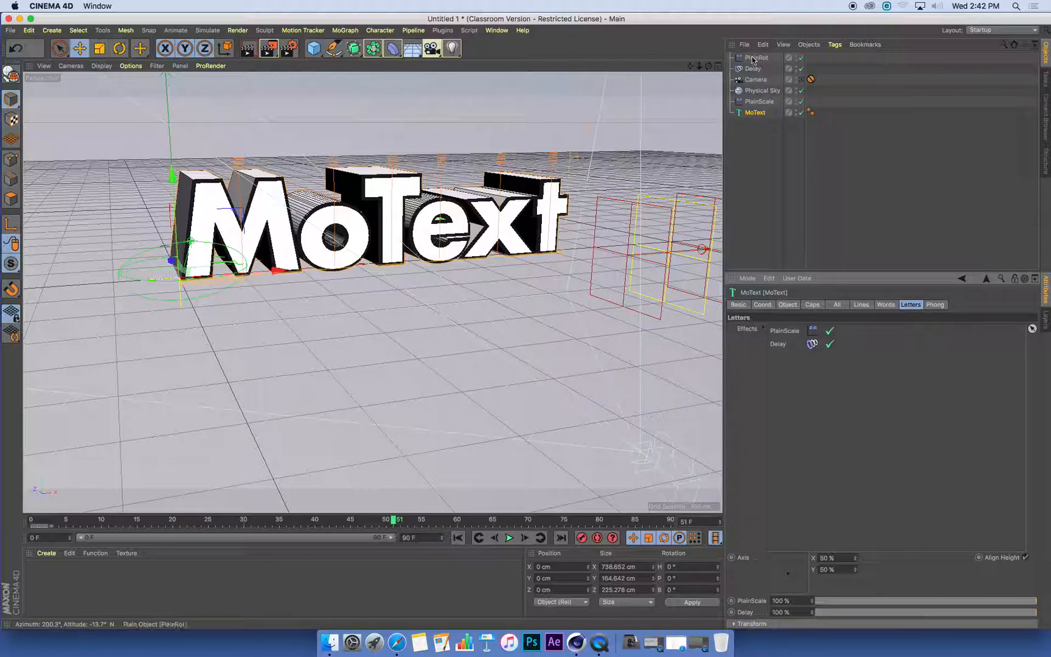
drag(753, 60, 804, 368)
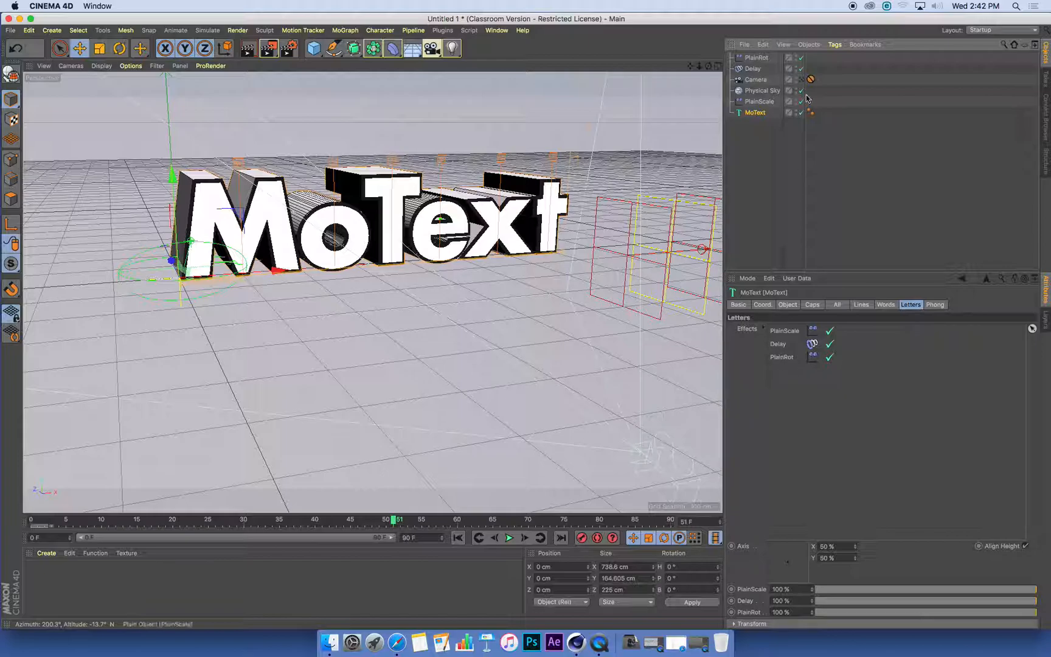
click(756, 57)
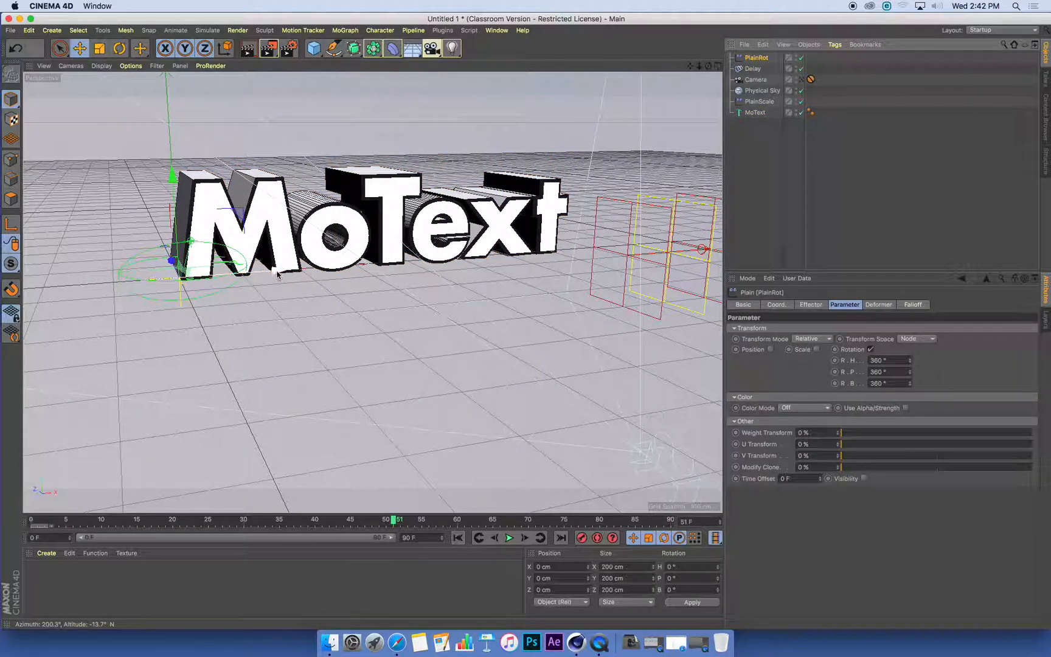
drag(480, 256, 248, 280)
key(super+z)
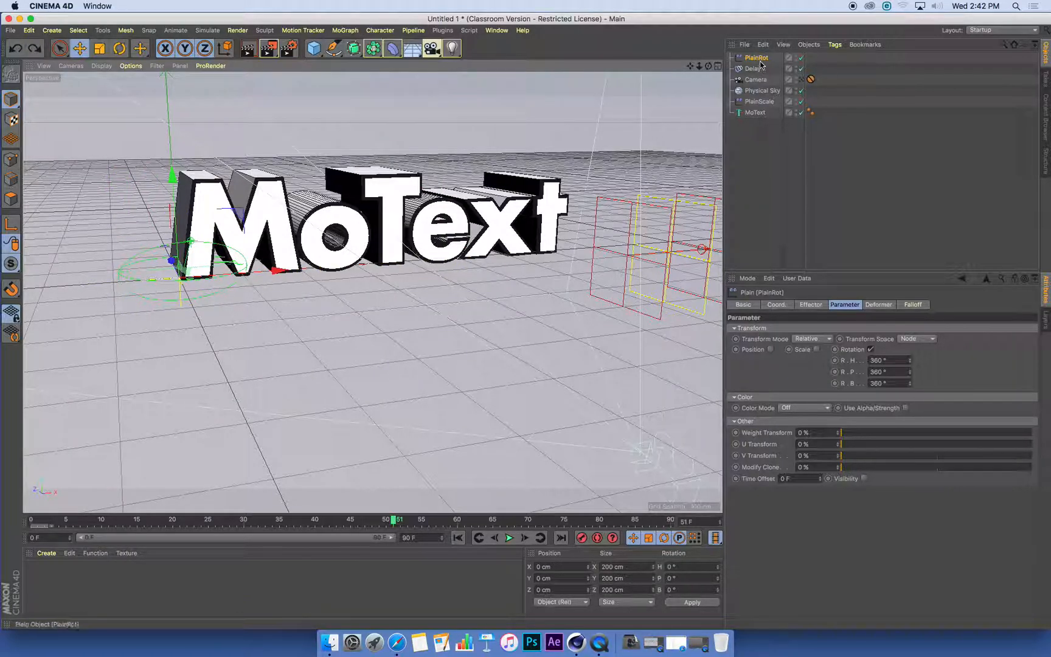
Step: Disable the PlainScale and Delay effectors in MoText's Letters effects
click(756, 113)
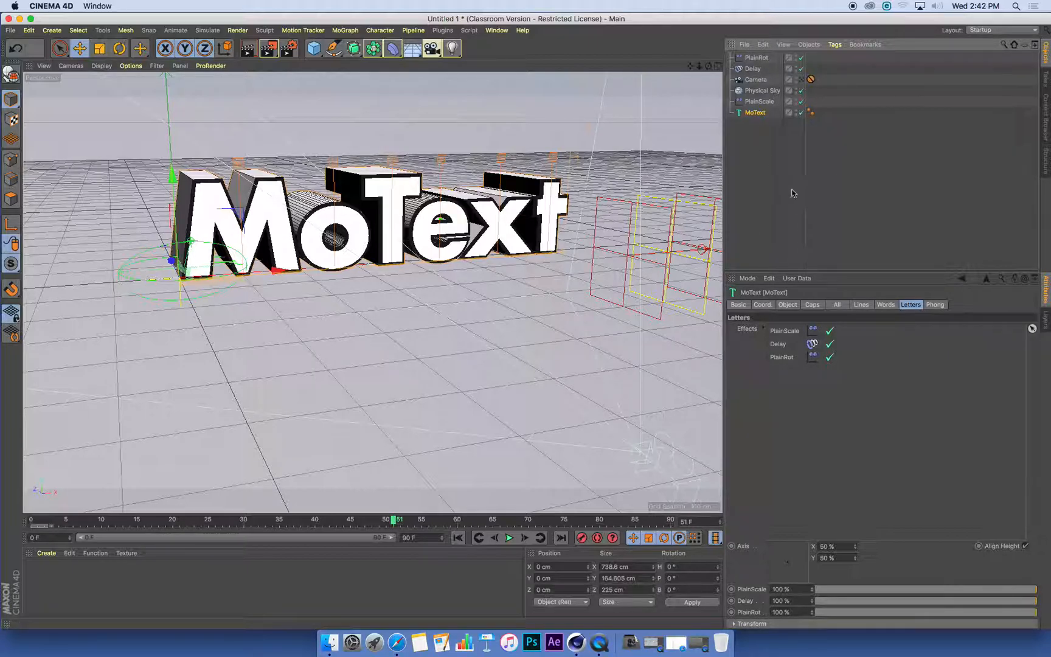
click(831, 332)
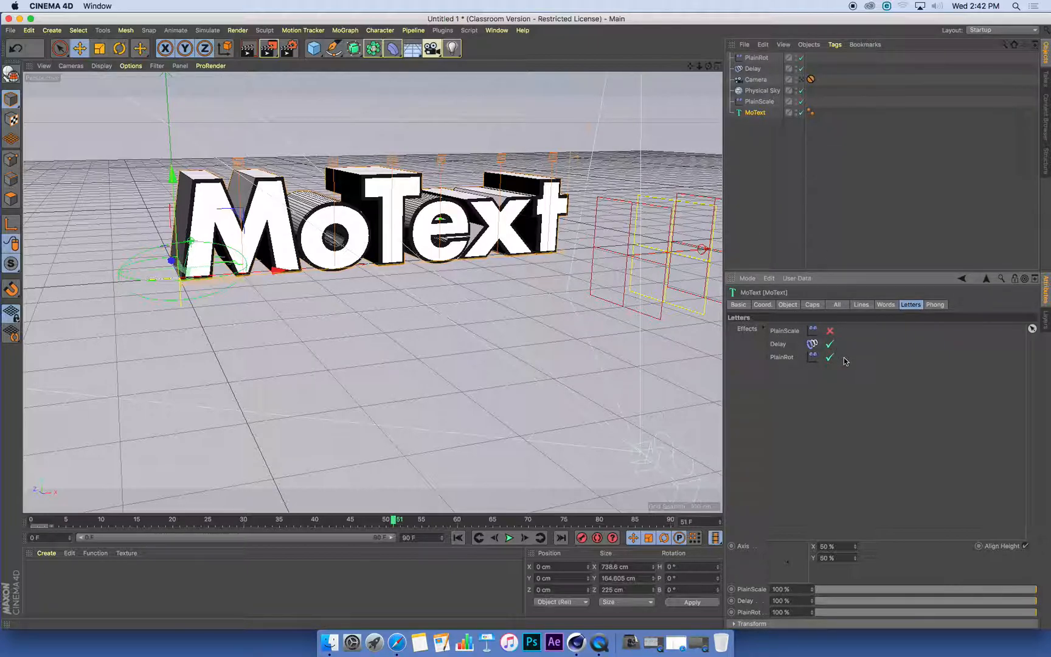
click(830, 345)
Step: Set PlainRot's rotation to 412° heading, 409° pitch and 421° bank
click(756, 58)
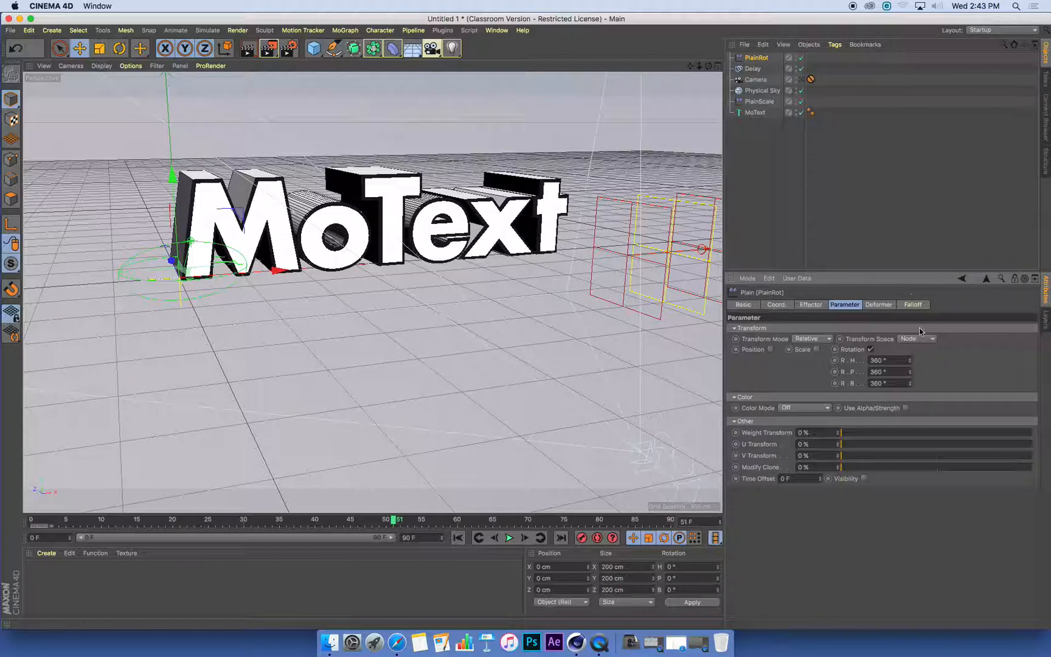
drag(911, 360, 914, 398)
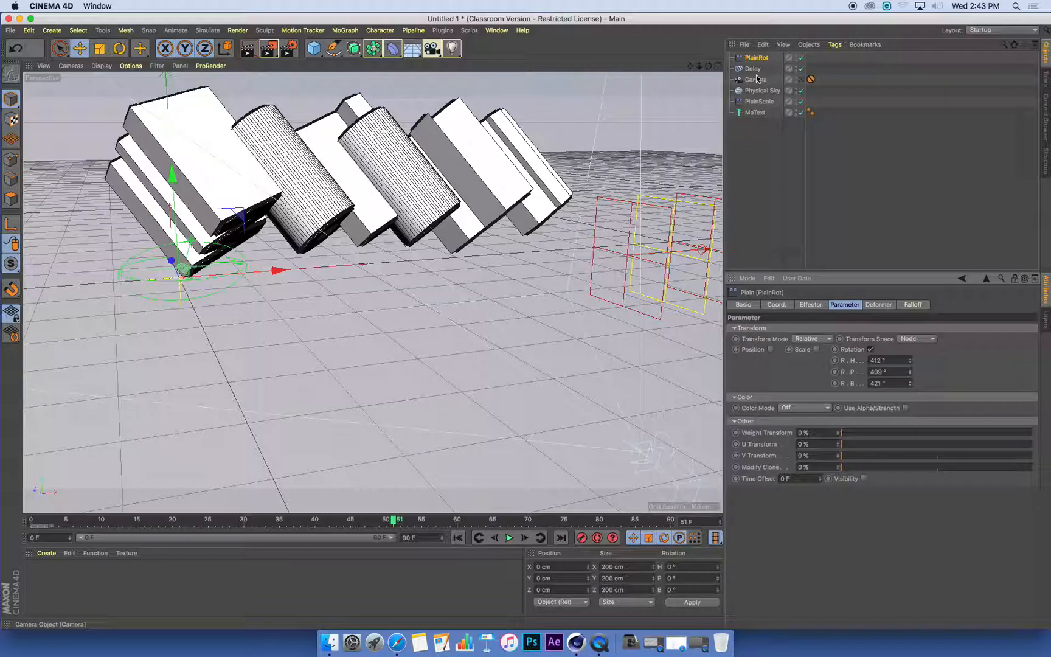
Step: Give the PlainRot effector a Linear falloff shape with its orientation set to +X
click(760, 101)
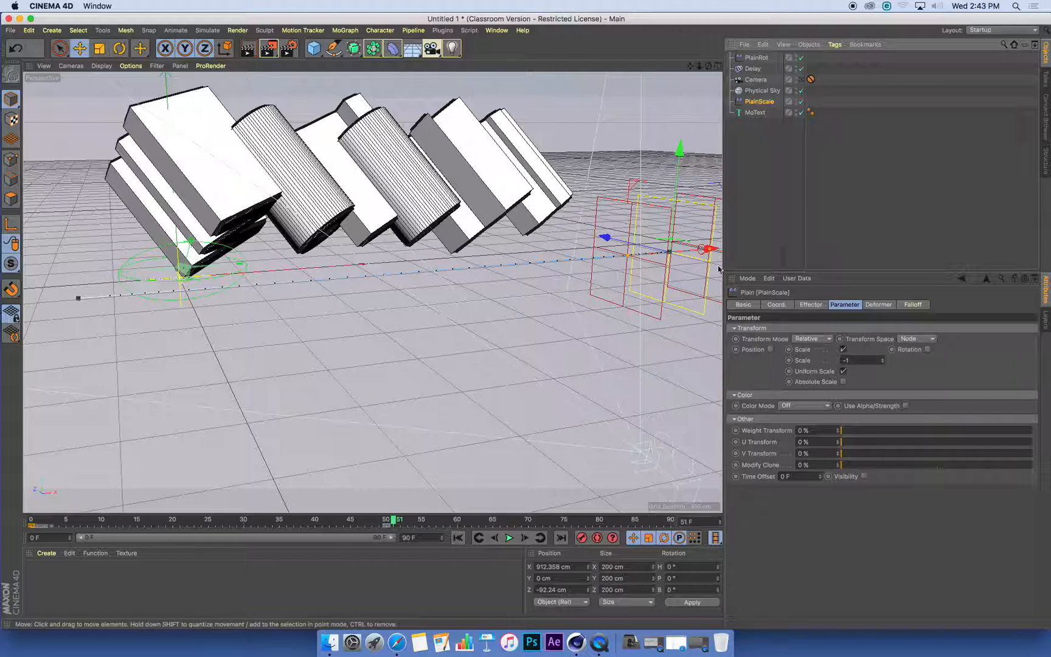
click(751, 58)
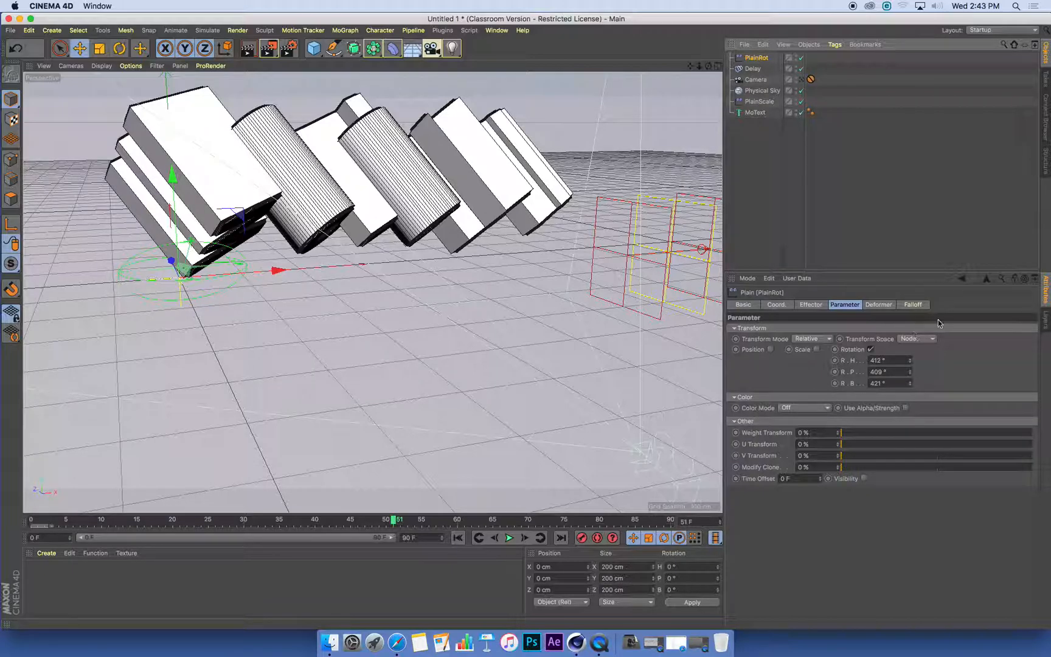
click(921, 306)
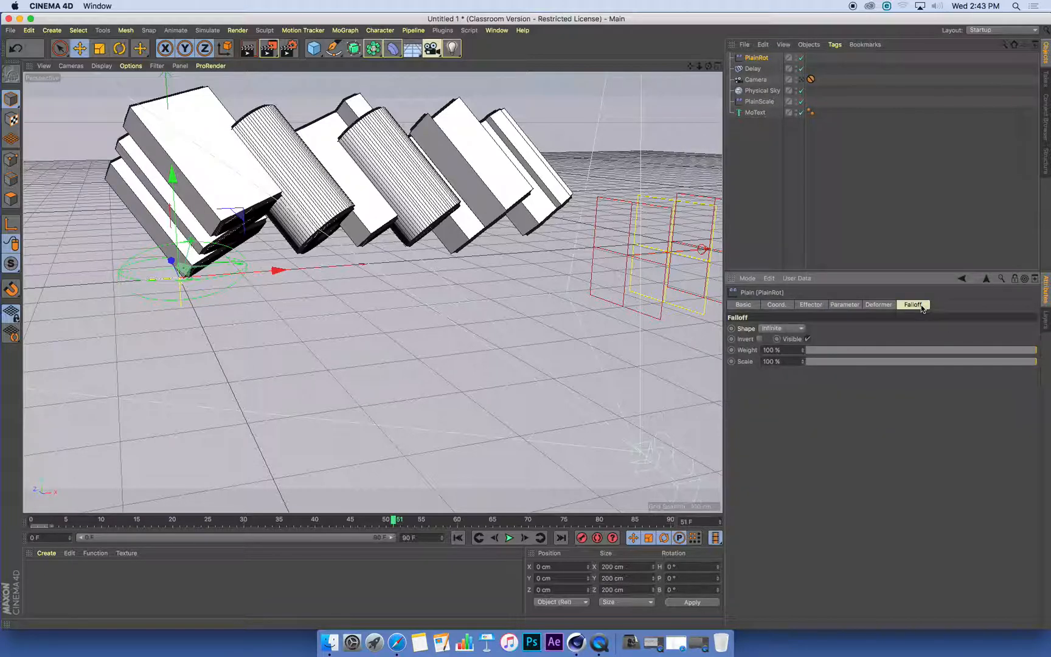
click(797, 330)
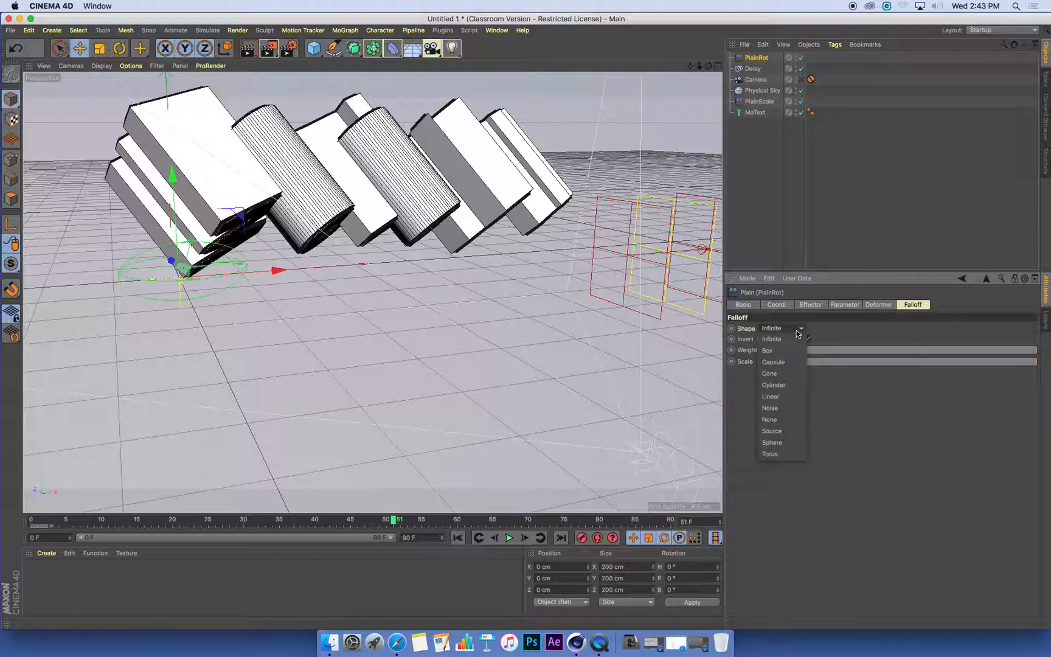
click(768, 397)
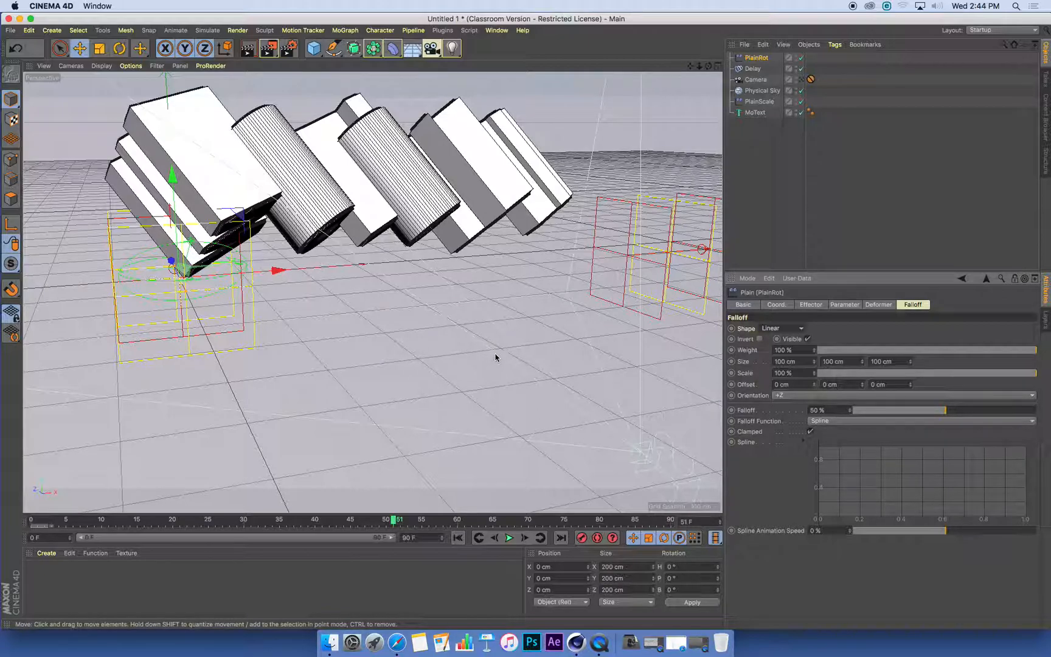
click(802, 395)
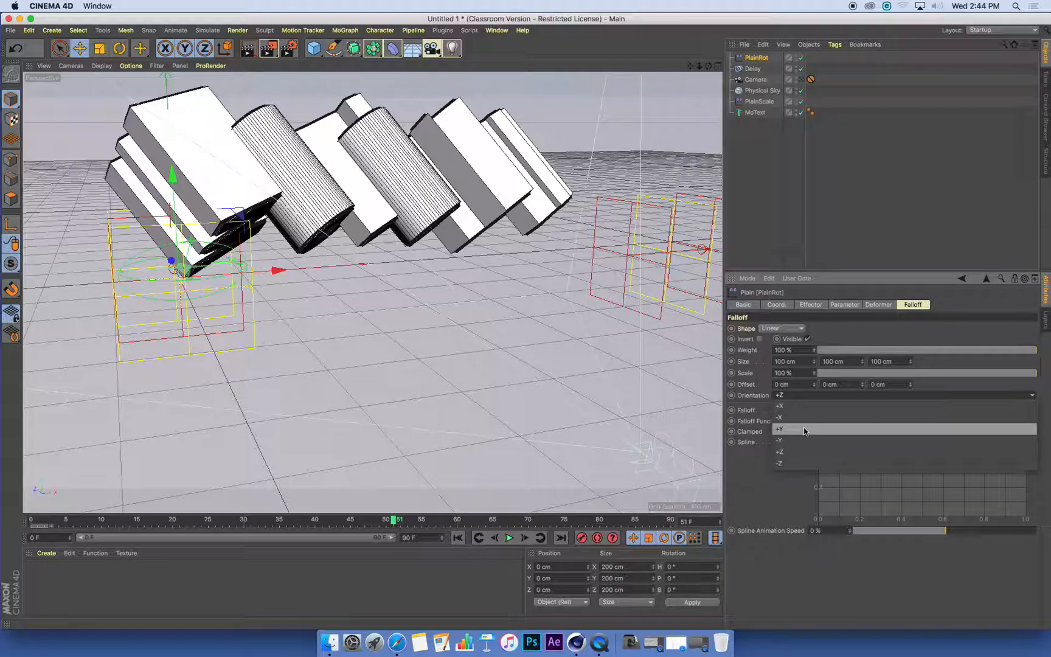
click(806, 407)
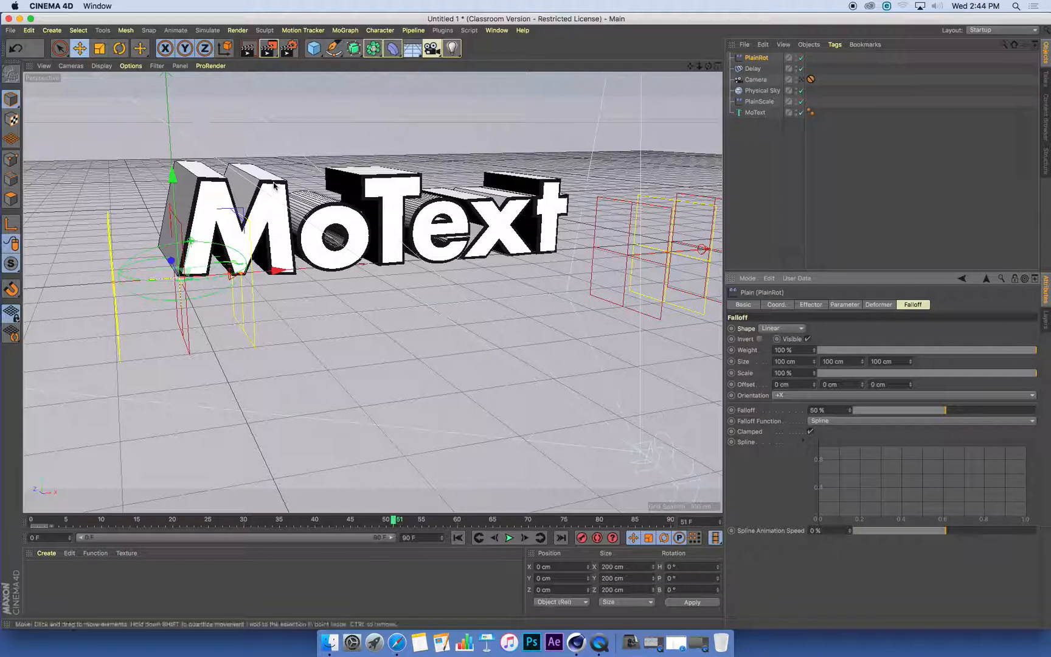
Step: Invert PlainRot's falloff and move the effector along X to about -117 cm, before the first letter
drag(275, 270, 232, 273)
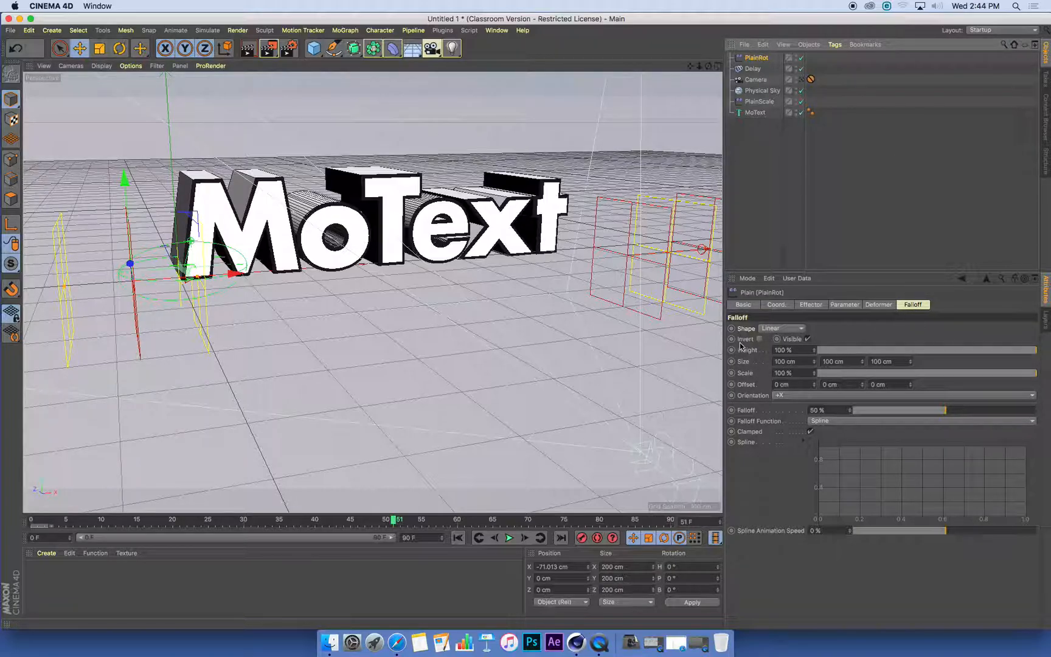
click(759, 339)
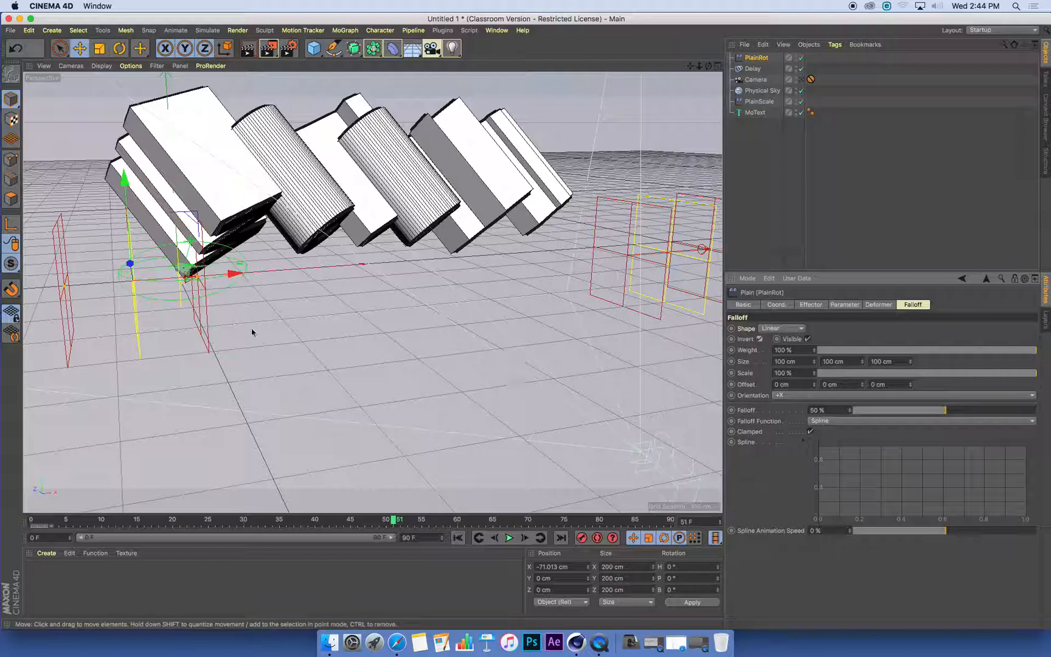
drag(234, 279, 206, 259)
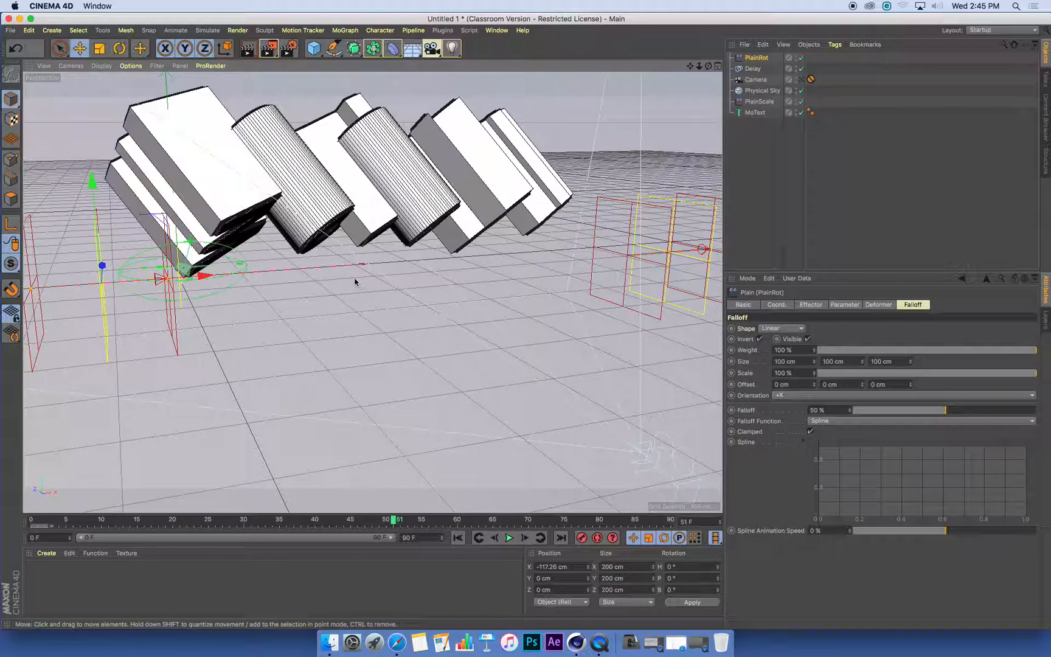
Step: Return to frame 0 and move PlainRot further back along X to about -318 cm, behind PlainScale
mouse_move(408, 258)
alt+mouse_down()
mouse_move(377, 259)
mouse_move(411, 261)
alt+mouse_up()
alt+middle_drag(411, 262, 406, 264)
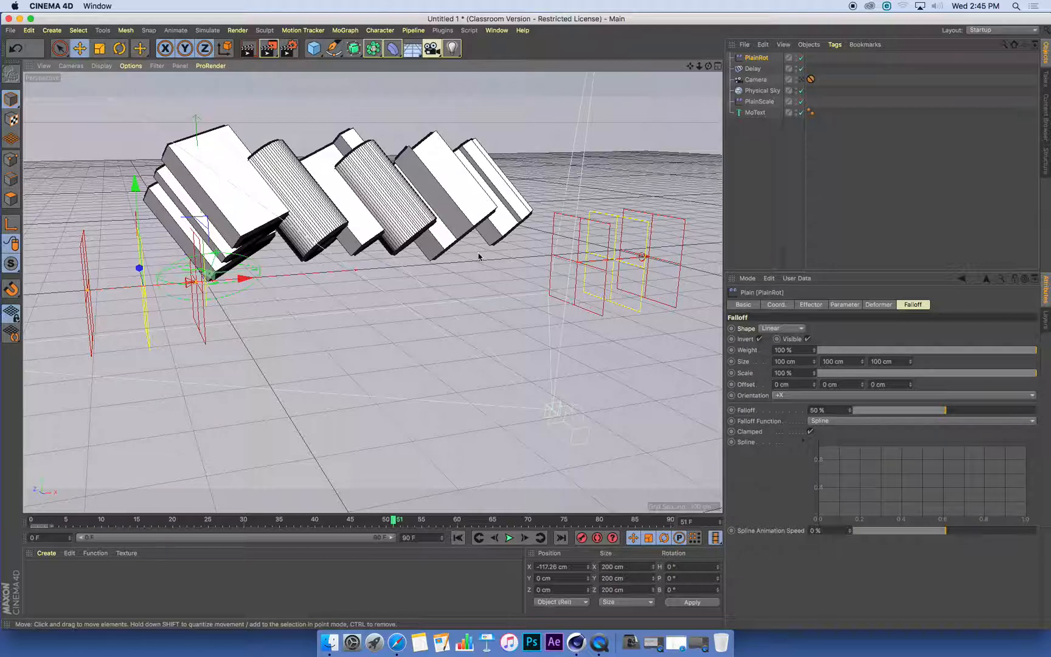
mouse_move(332, 266)
alt+mouse_down()
mouse_move(316, 263)
mouse_move(326, 260)
mouse_move(320, 275)
alt+mouse_up()
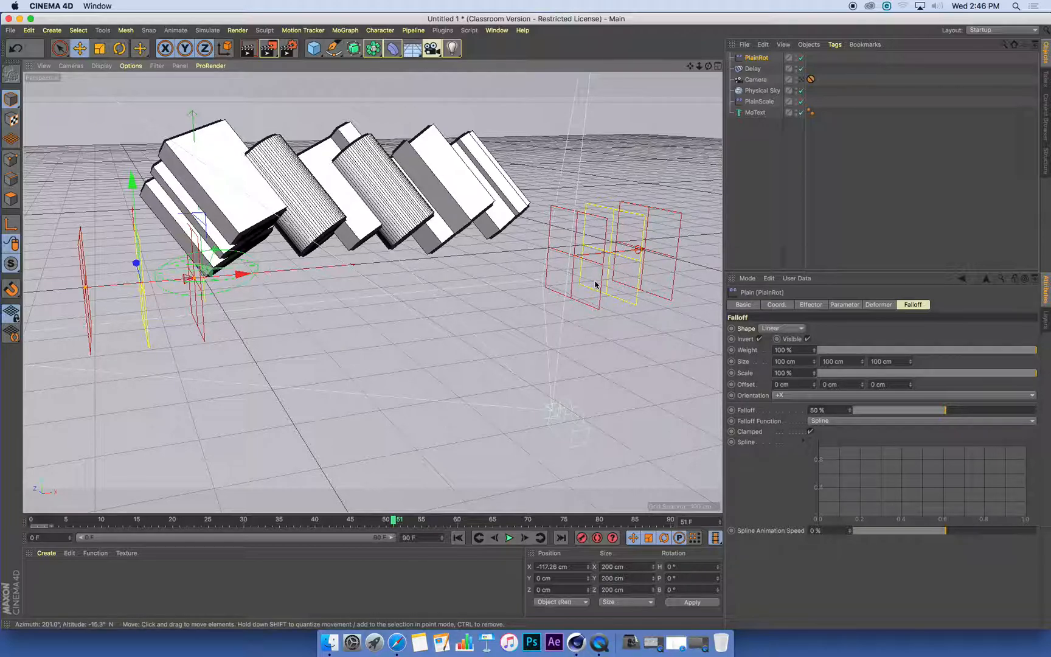
drag(393, 521, 18, 557)
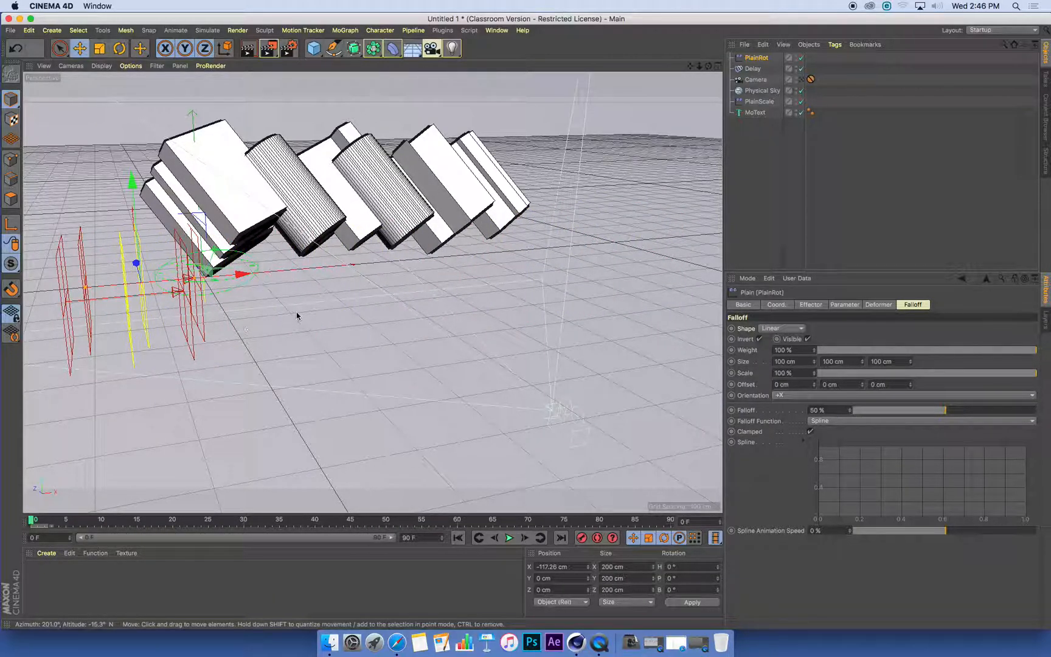
scroll(315, 291, down, 1)
alt+middle_drag(331, 292, 376, 293)
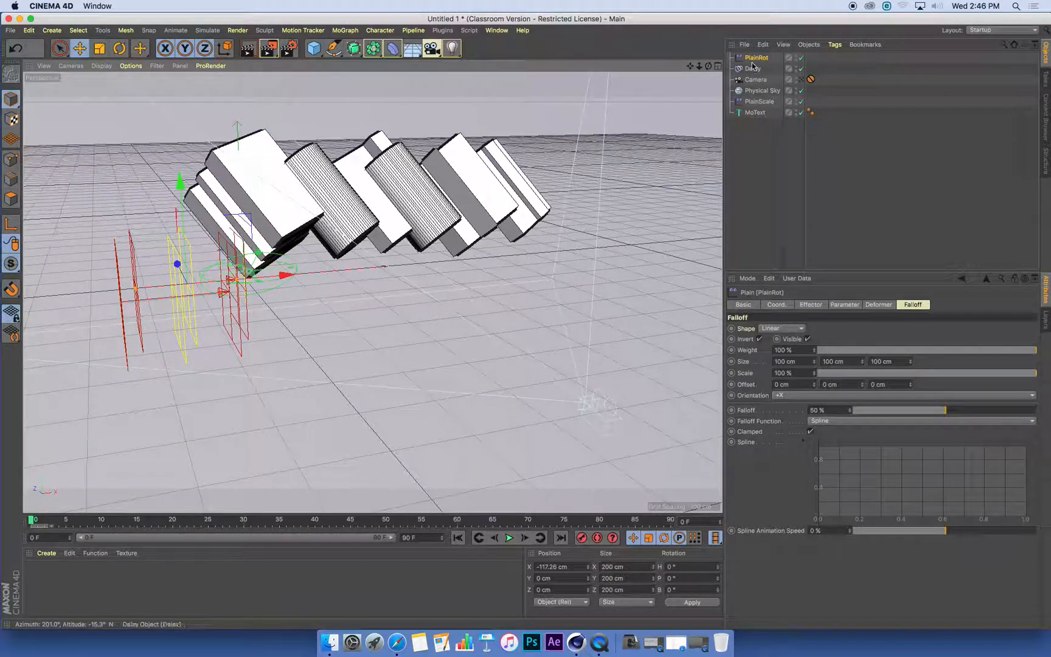
drag(284, 276, 180, 293)
scroll(280, 275, down, 3)
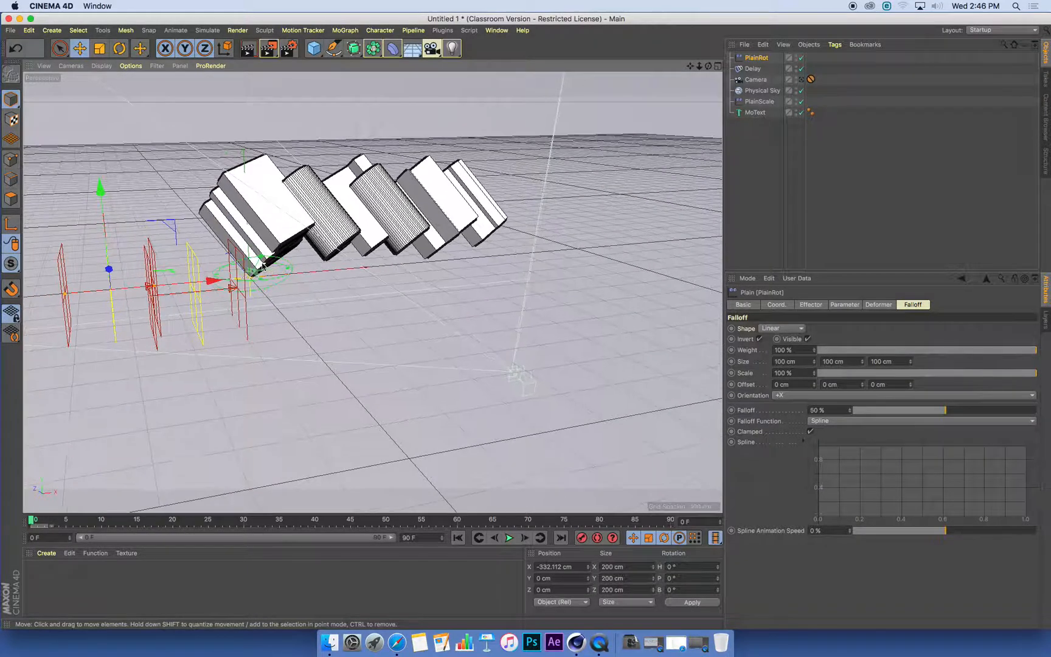
click(759, 101)
click(759, 57)
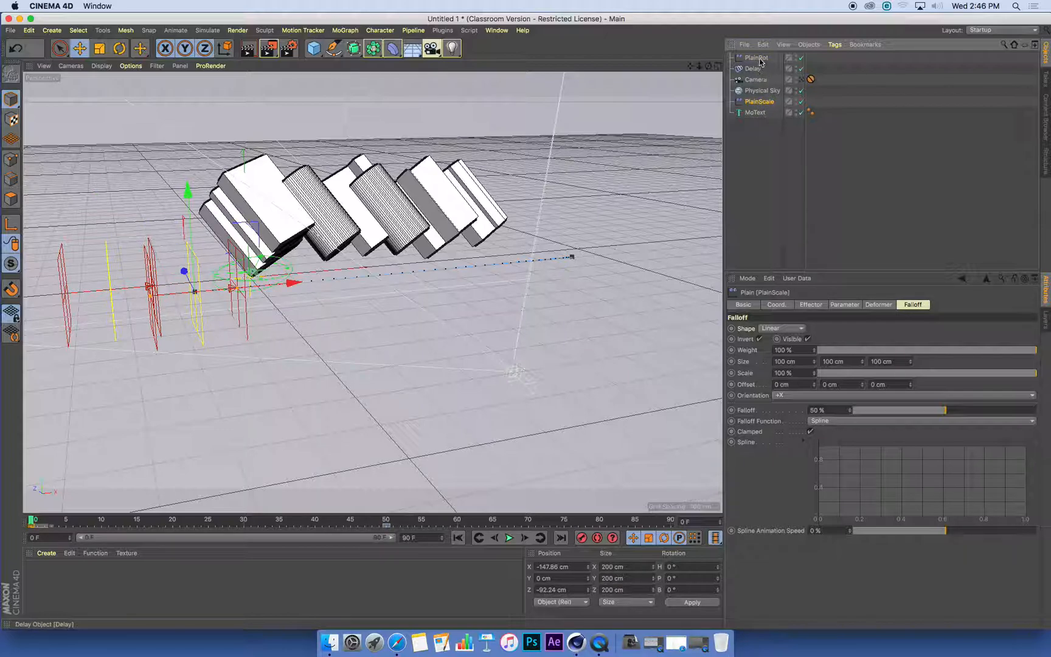
drag(213, 284, 233, 284)
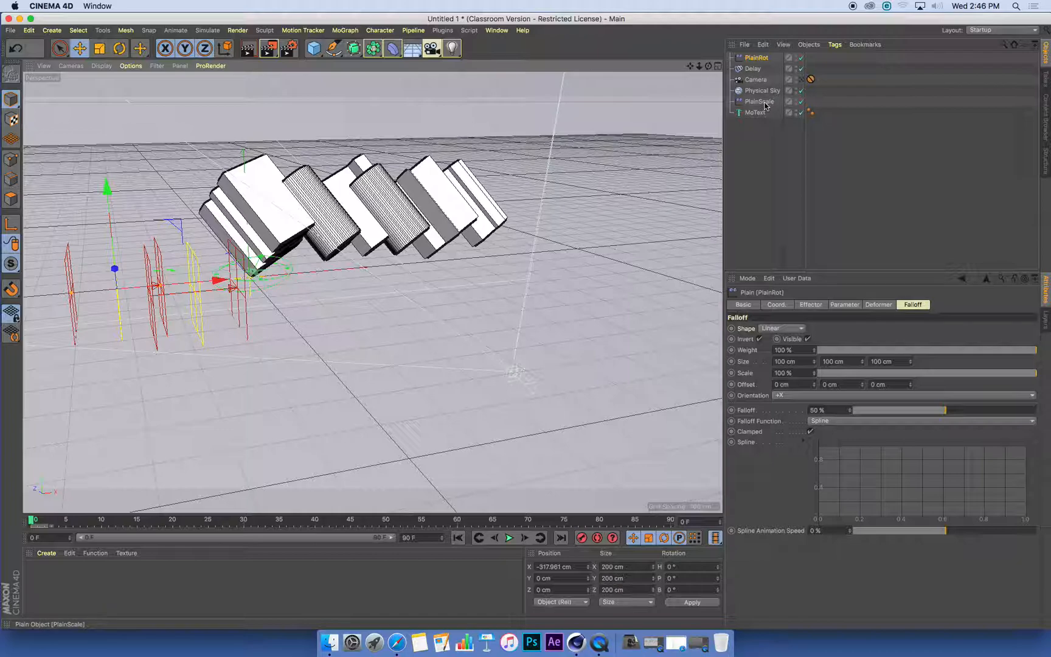
Step: Make PlainRot a child of PlainScale in the object hierarchy
drag(756, 59, 763, 105)
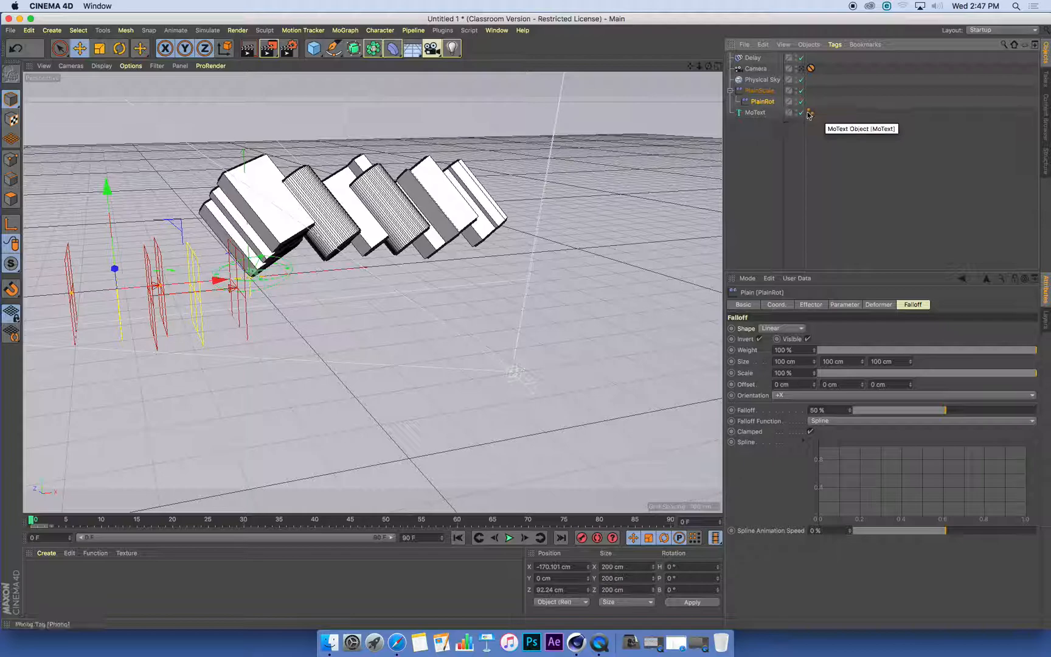
click(749, 91)
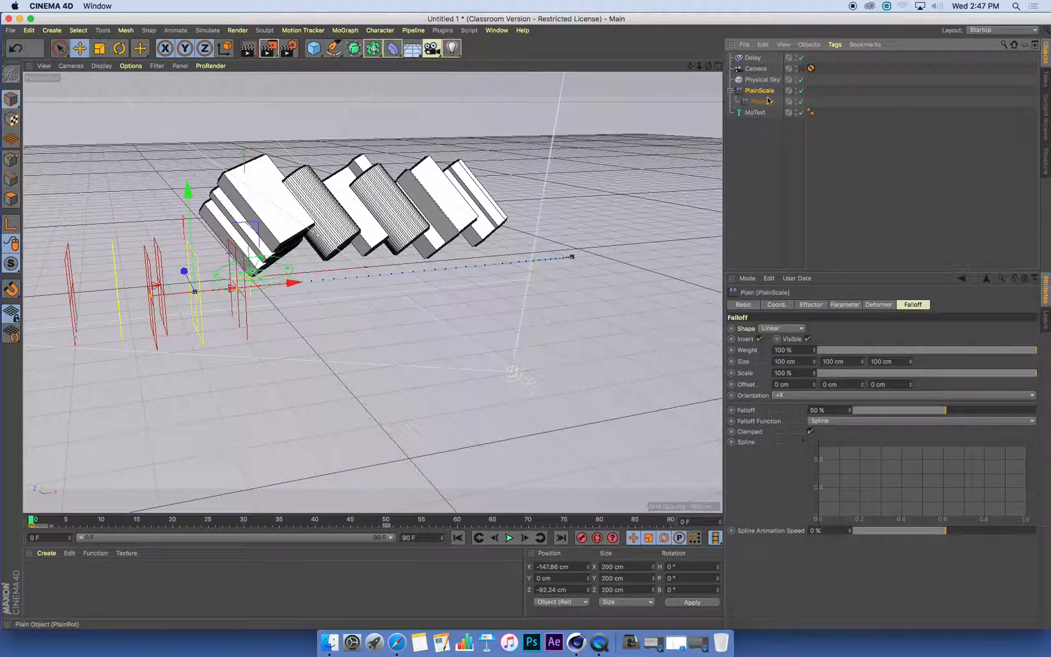
click(769, 104)
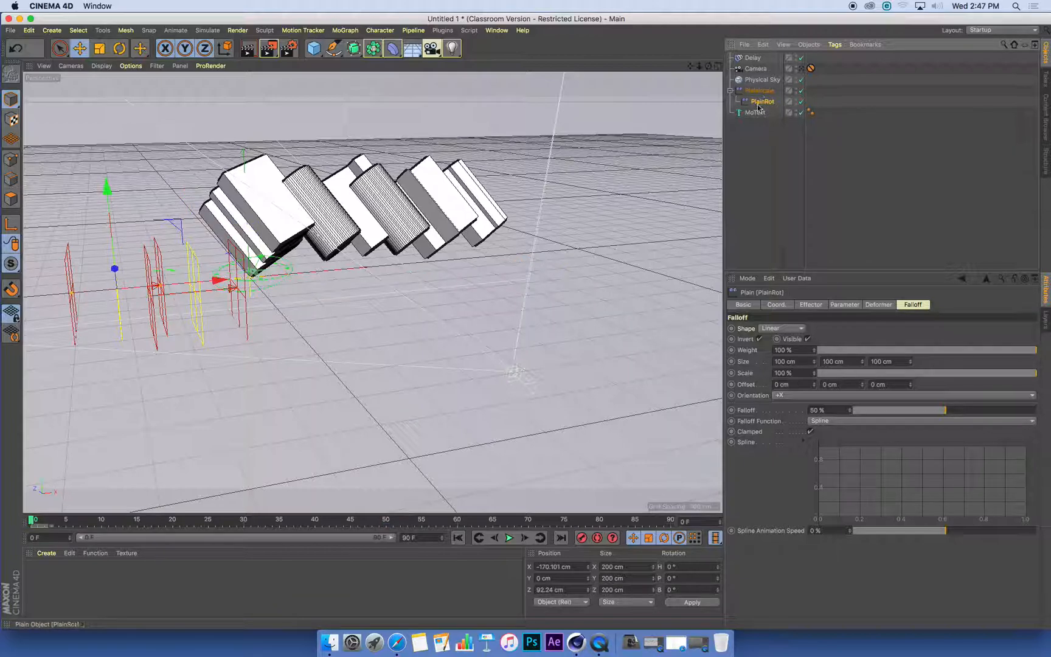
click(761, 91)
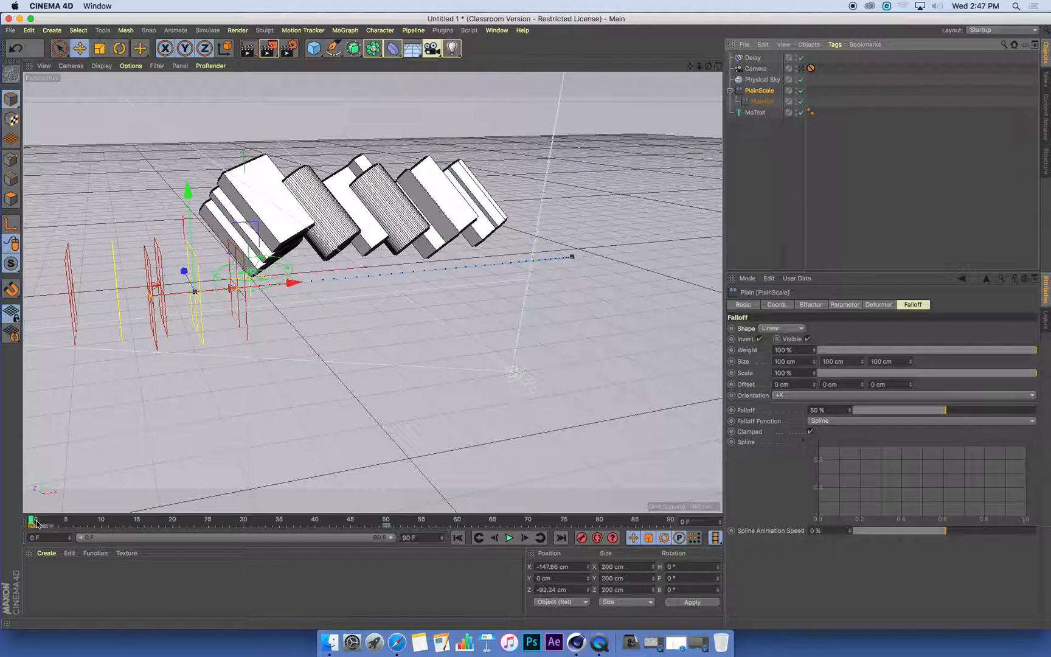
Step: Play the animation from frame 0 to check the letters' rotation, stop it, and return to the start
drag(32, 522, 7, 516)
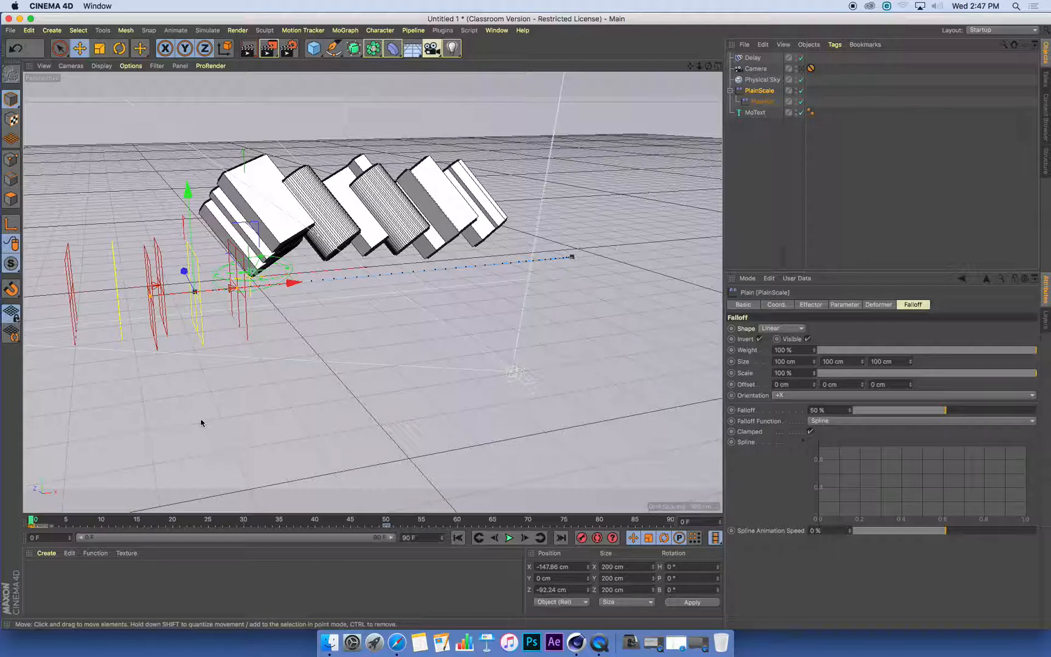
click(509, 538)
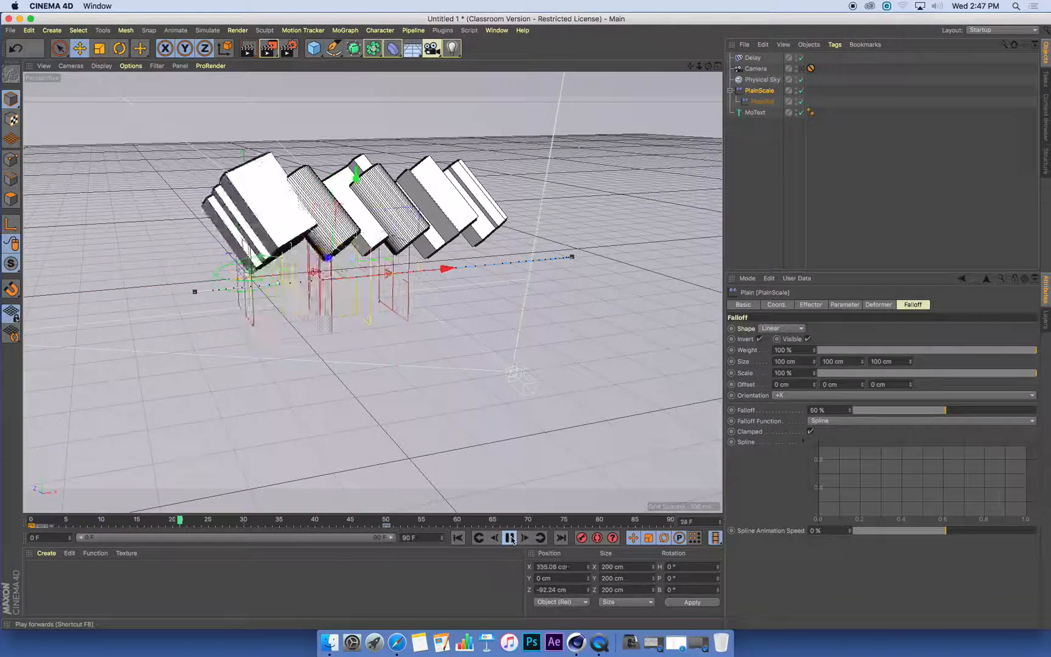
click(511, 538)
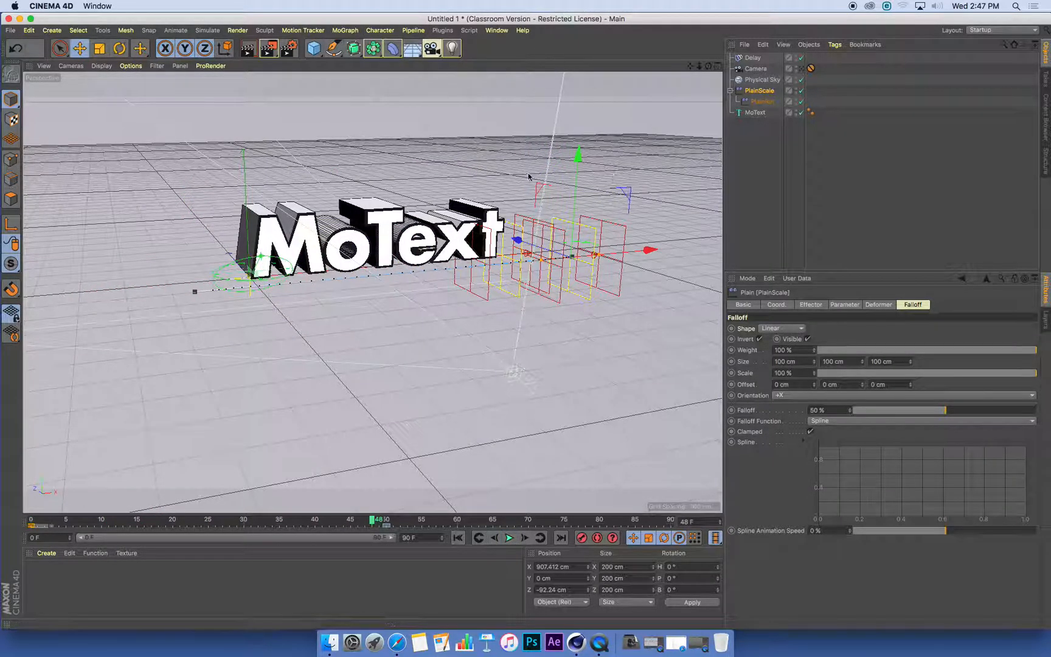
click(458, 538)
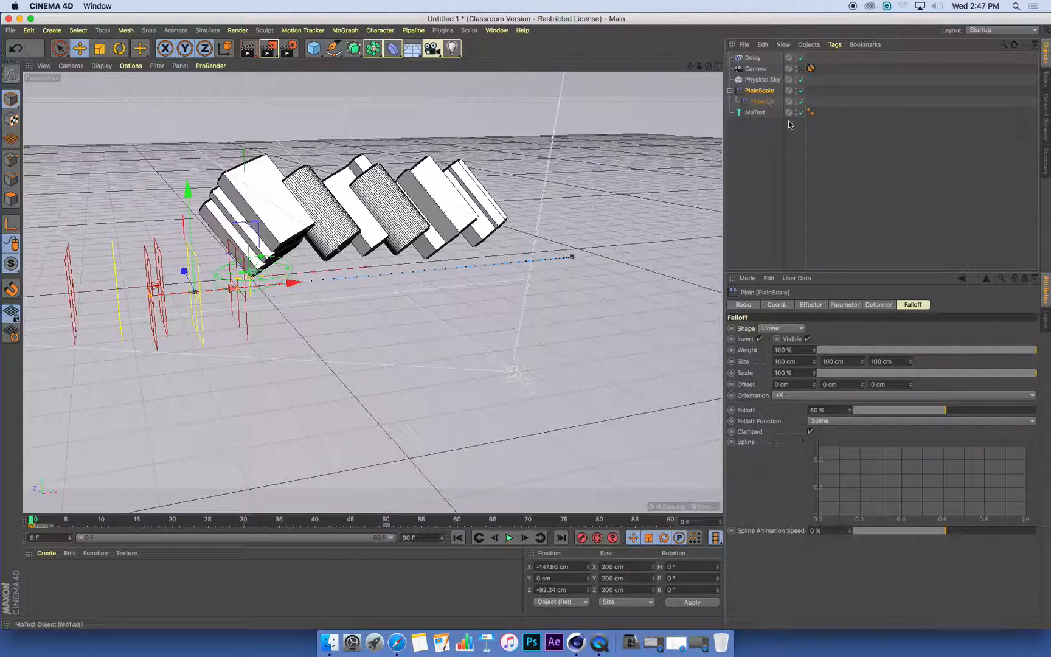
Step: Enable PlainScale and Delay in MoText's Letters effects and, with the animation playing, move Delay below PlainRot
click(756, 113)
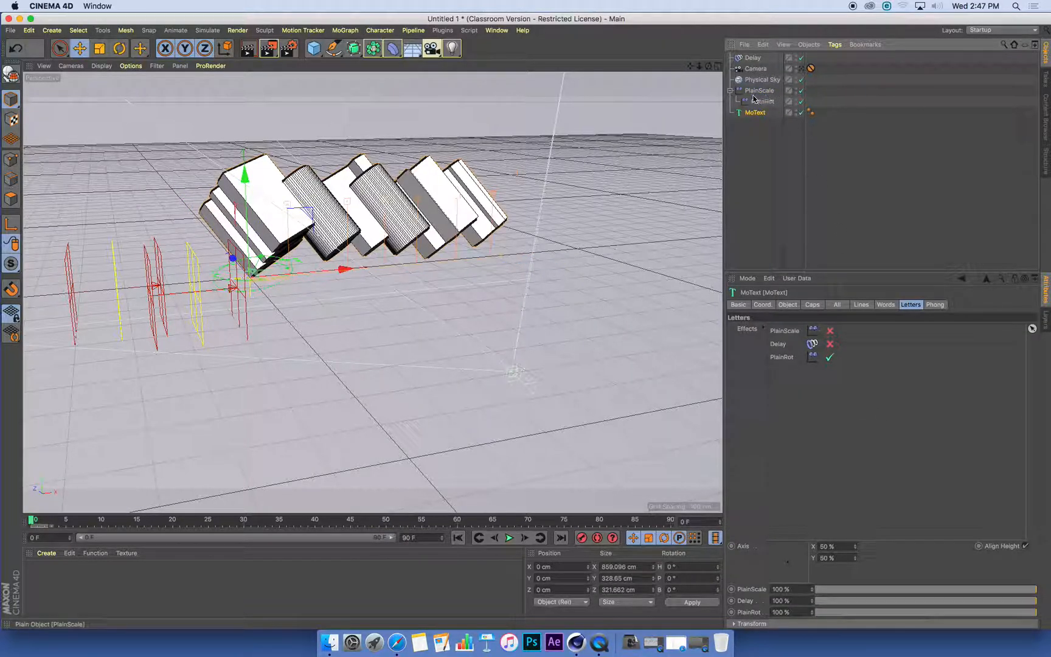
click(831, 331)
click(830, 345)
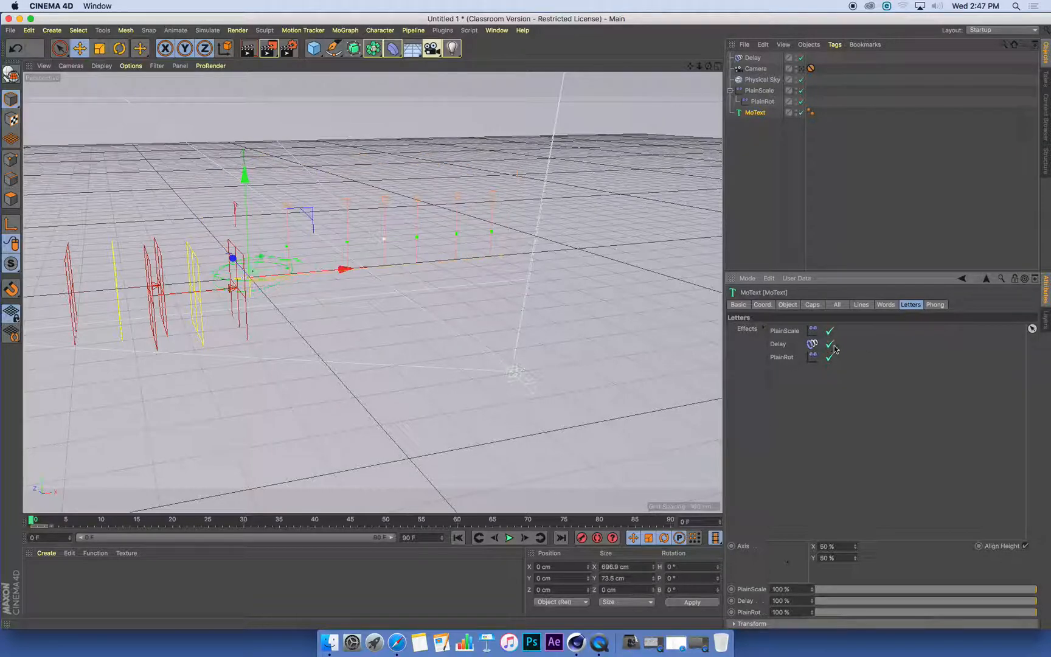
click(510, 538)
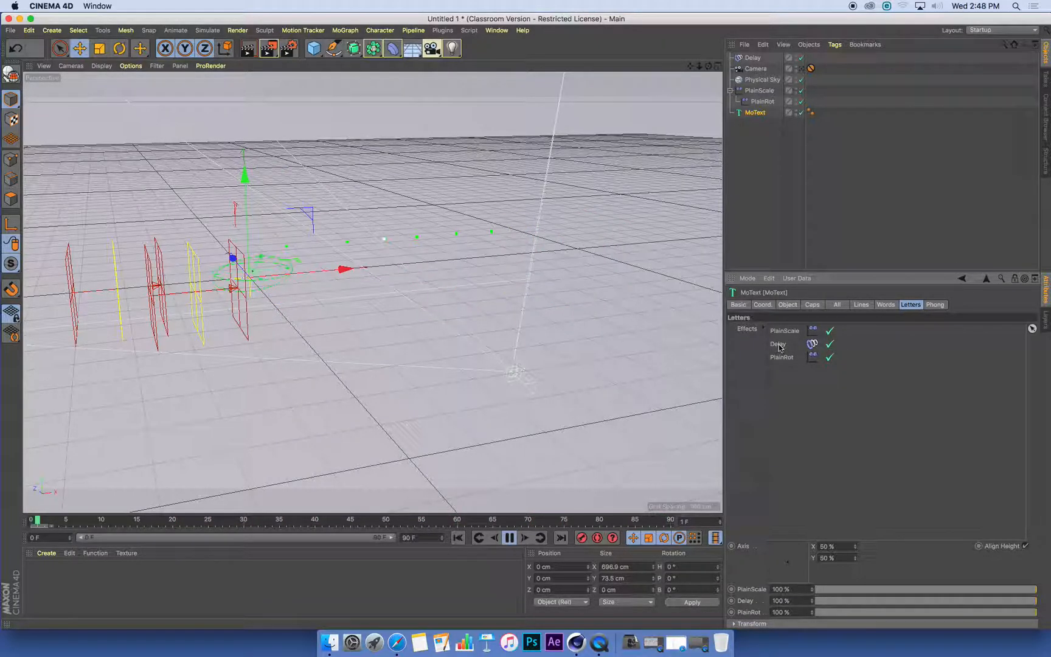
drag(781, 363, 786, 367)
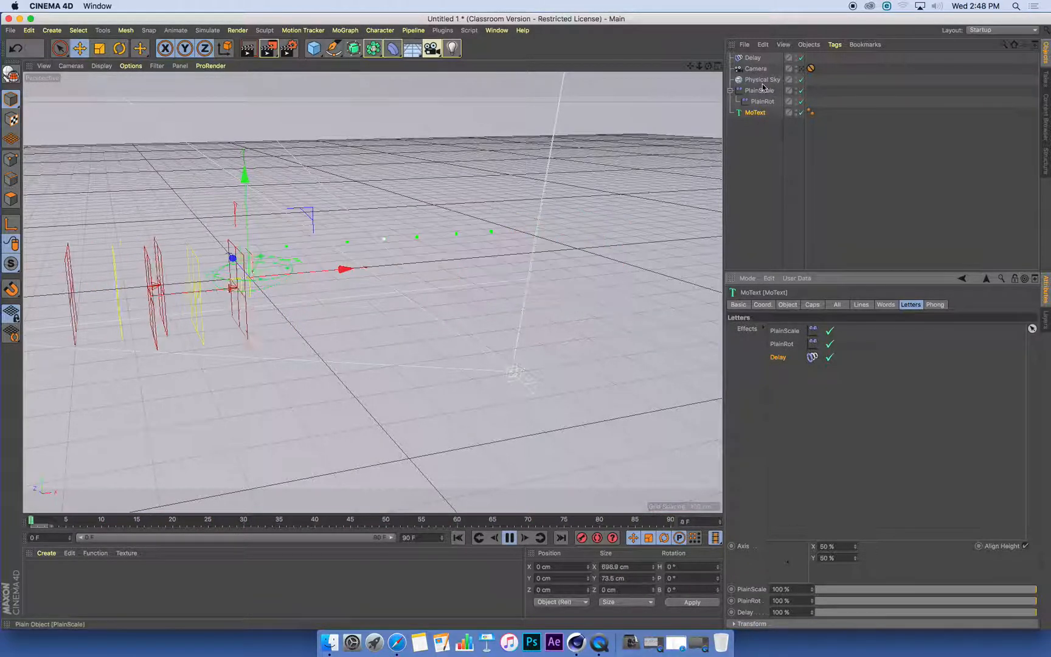
Step: Set the Delay effector's strength to 58% while the animation plays
click(752, 57)
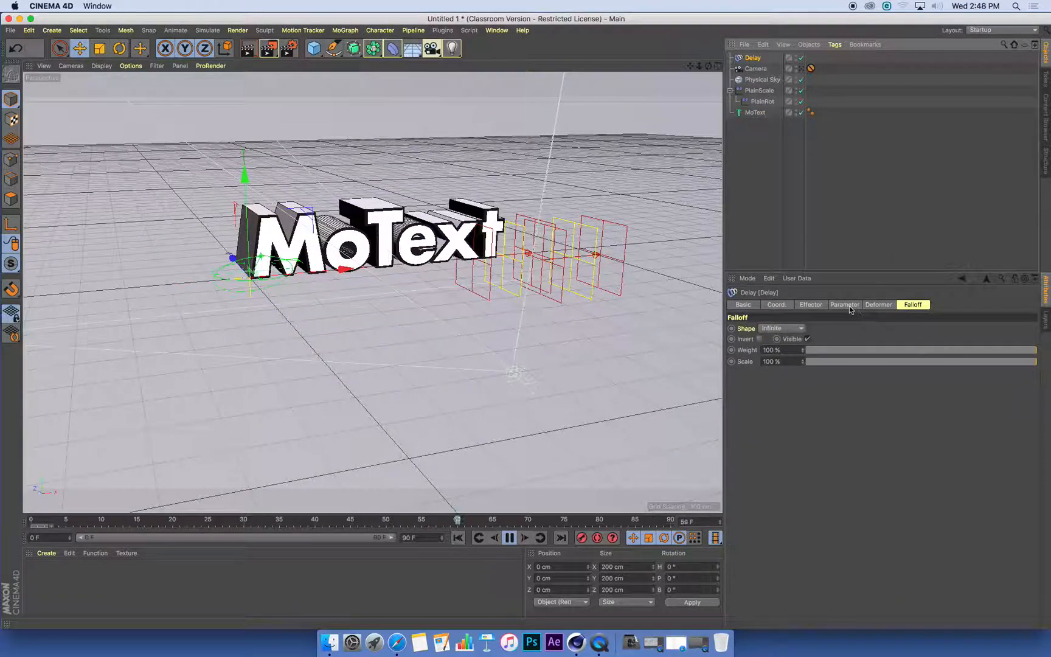
click(845, 305)
click(878, 305)
click(811, 305)
drag(924, 330, 943, 332)
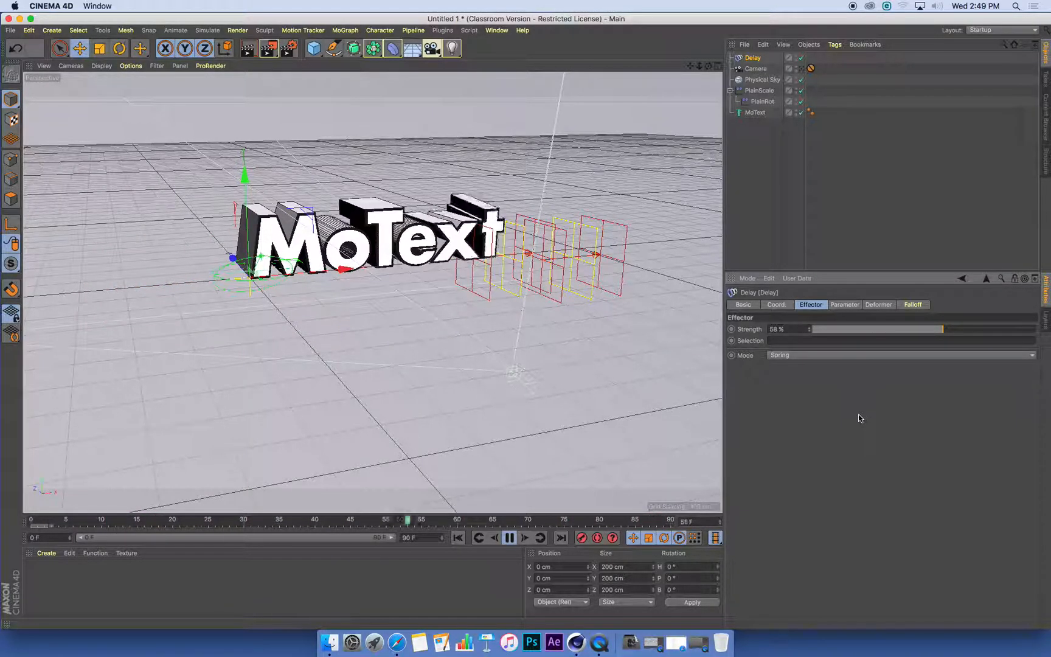
right_click(600, 643)
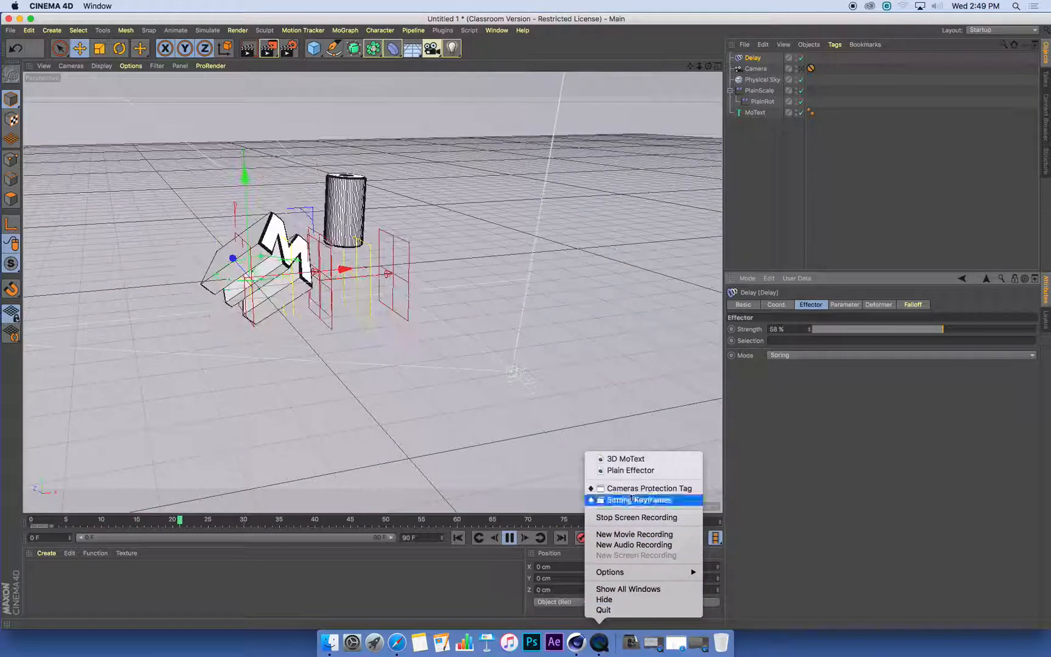